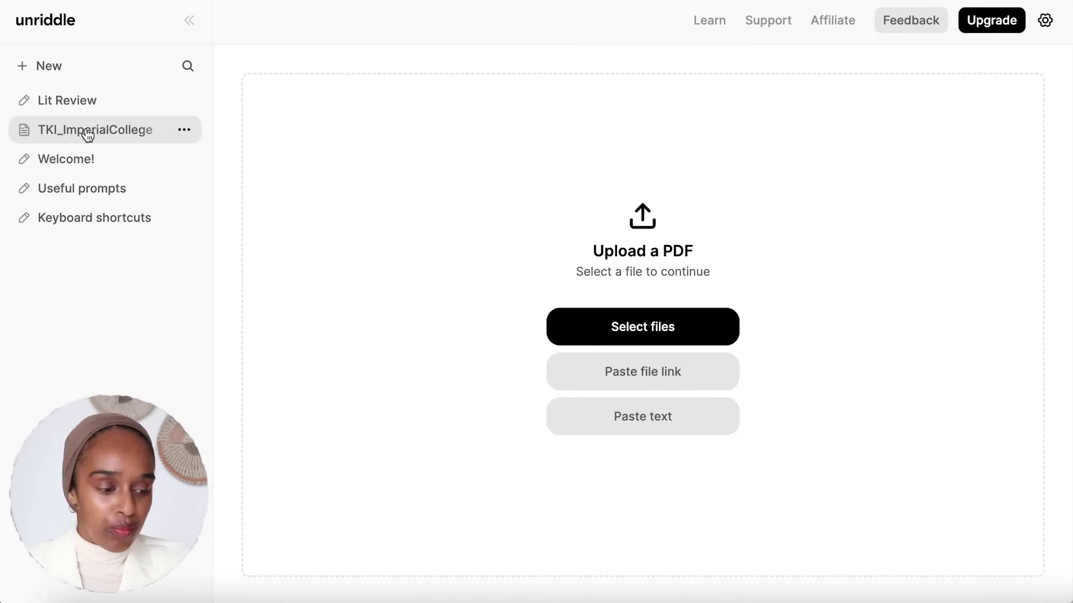
Open the TKI_ImperialCollege paper, hide the Notes panel, and scroll back to page 1
{"action": "left_click", "coordinate": [77, 135]}
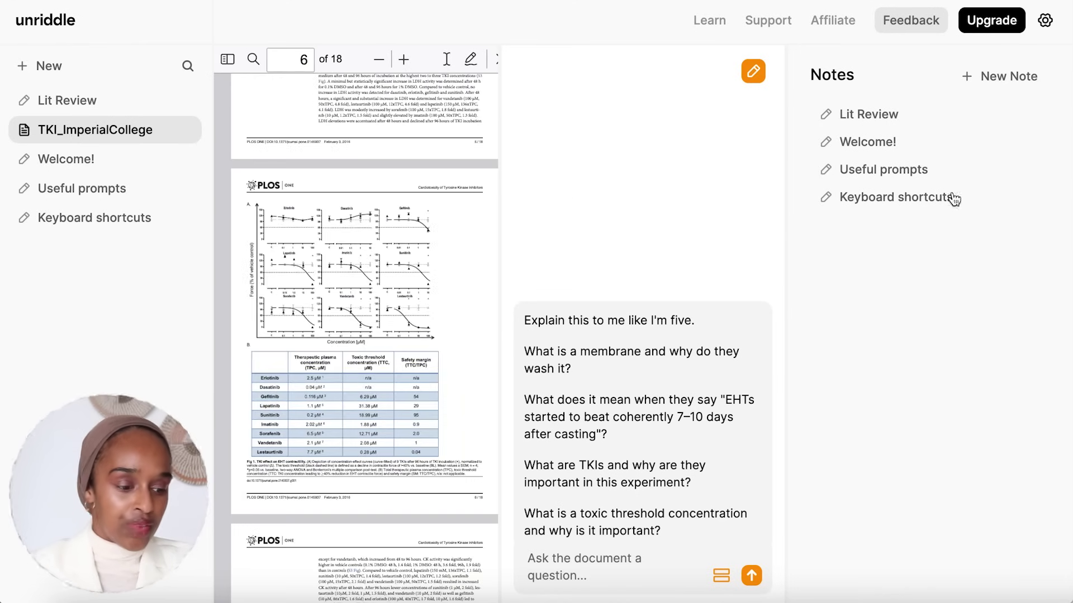
{"action": "left_click", "coordinate": [753, 72]}
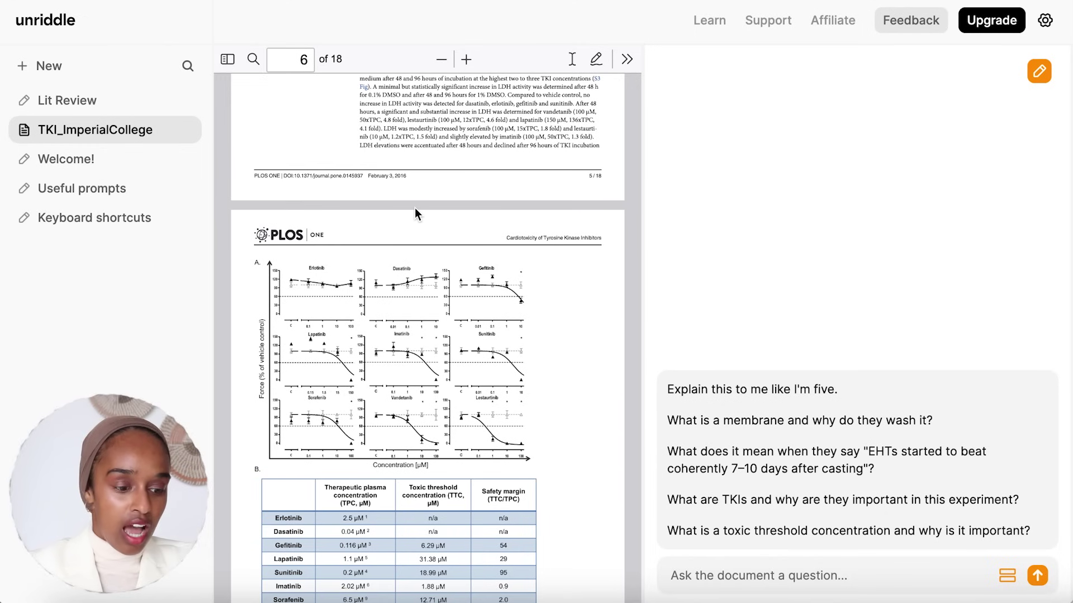
{"action": "scroll", "coordinate": [415, 214], "scroll_direction": "up", "scroll_amount": 10}
{"action": "scroll", "coordinate": [415, 214], "scroll_direction": "up", "scroll_amount": 20}
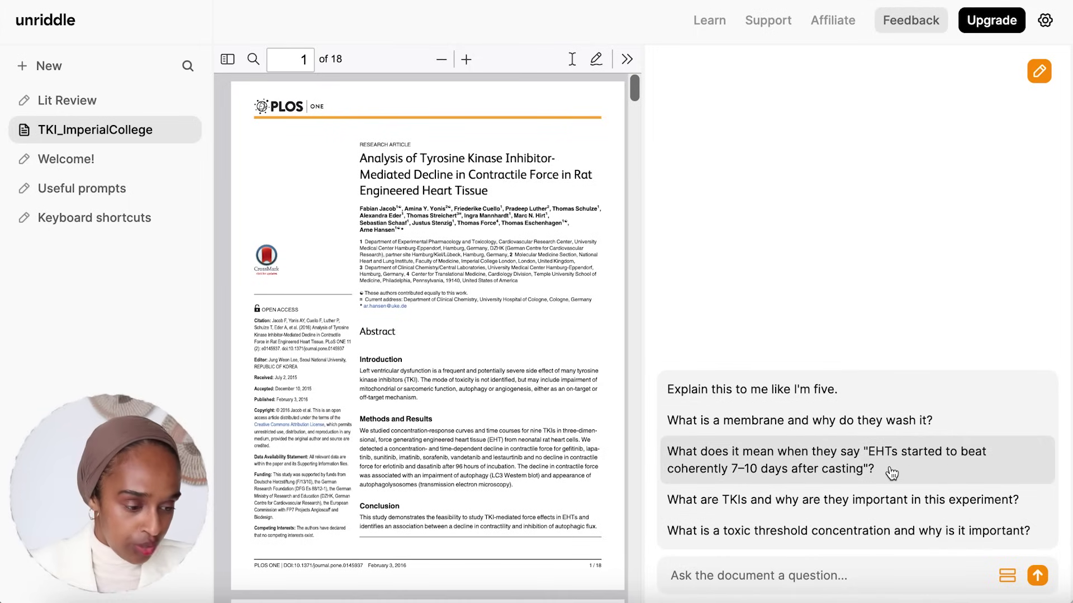
Ask the suggested question 'What are TKIs and why are they important in this experiment?'
{"action": "left_click", "coordinate": [883, 501]}
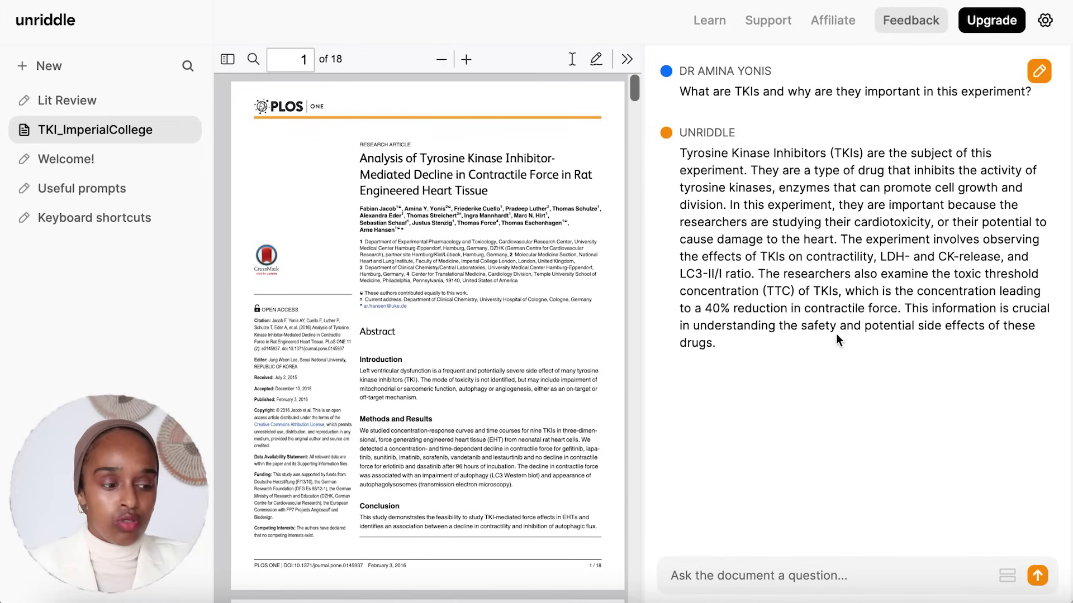
Open the Lit Review note and apply Ask AI > Improve Writing to its body paragraph
{"action": "left_click", "coordinate": [1038, 76]}
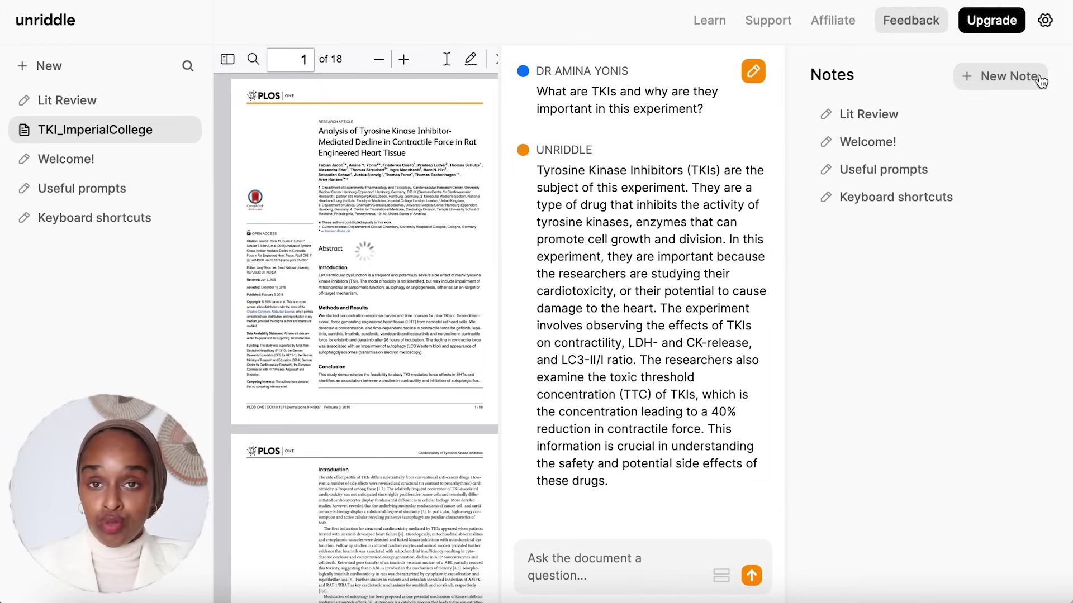
{"action": "left_click", "coordinate": [896, 114]}
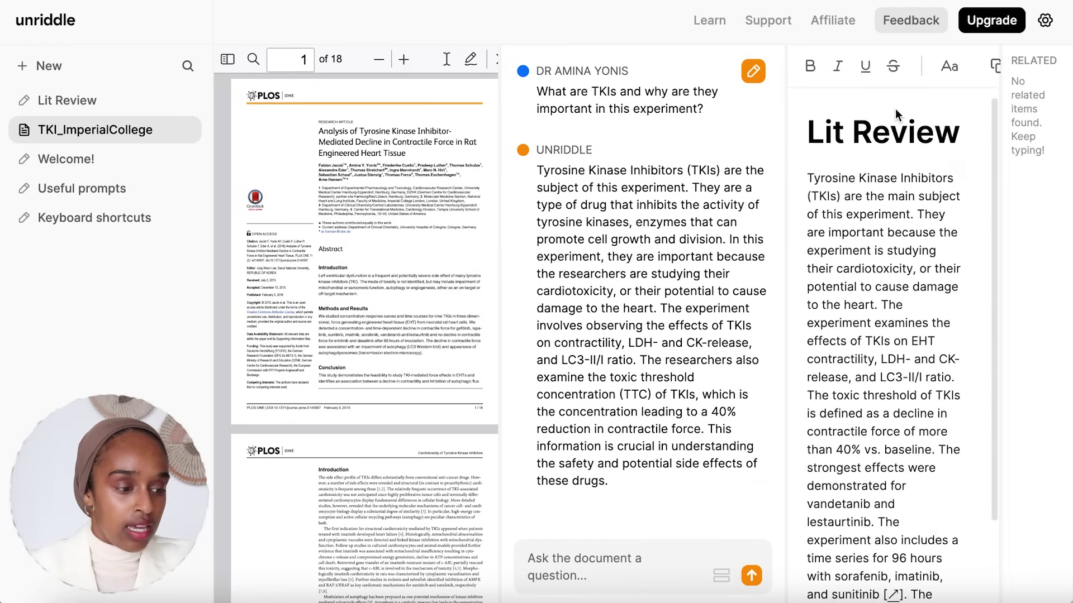
{"action": "scroll", "coordinate": [916, 249], "scroll_direction": "down", "scroll_amount": 3}
{"action": "scroll", "coordinate": [915, 249], "scroll_direction": "up", "scroll_amount": 2}
{"action": "scroll", "coordinate": [916, 249], "scroll_direction": "up", "scroll_amount": 2}
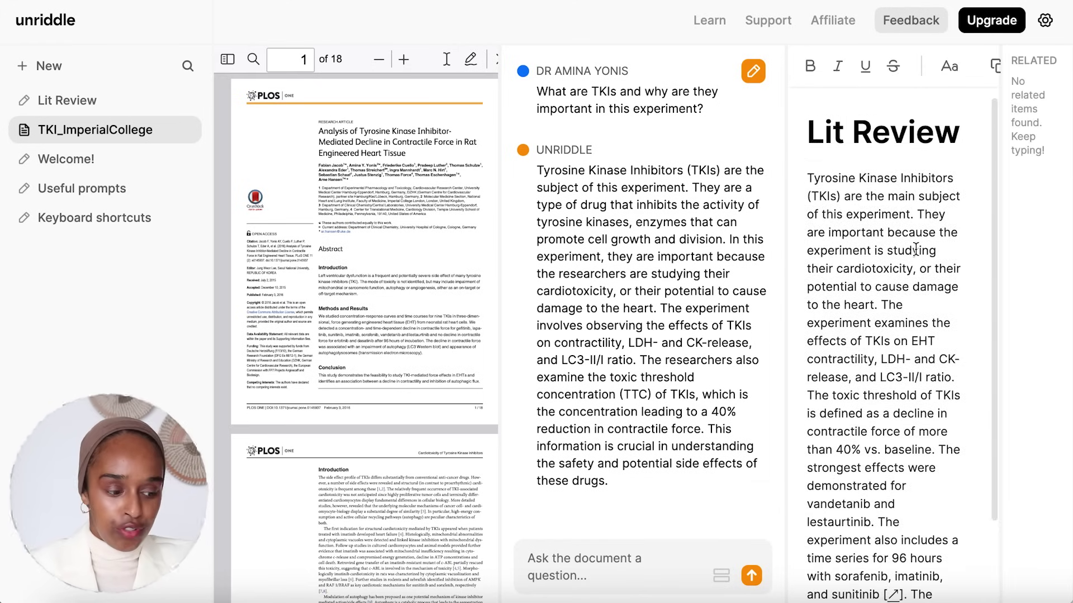
{"action": "triple_click", "coordinate": [896, 229]}
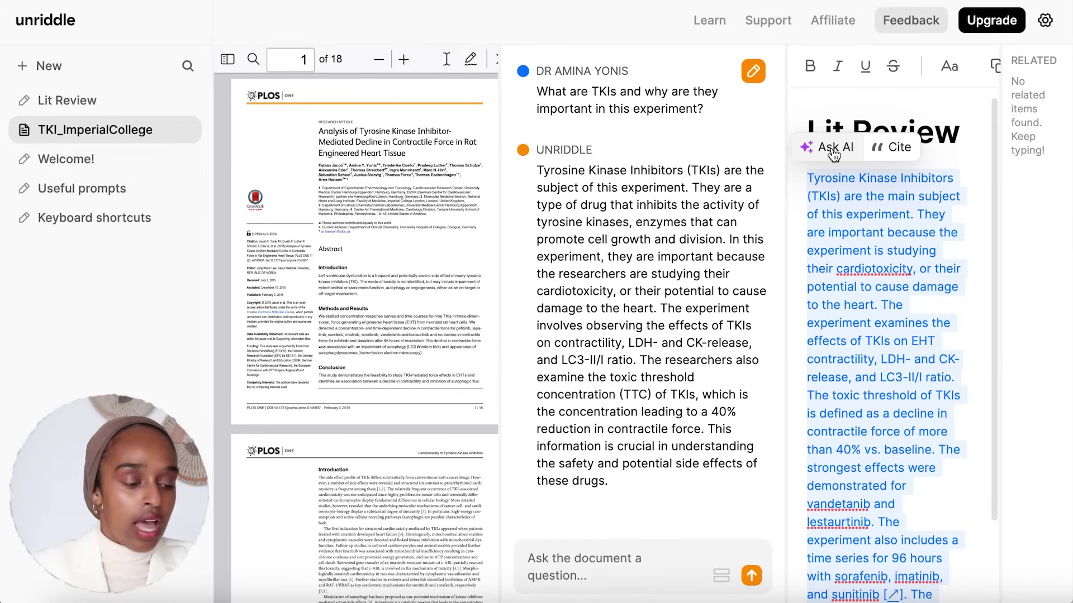
{"action": "left_click", "coordinate": [834, 154]}
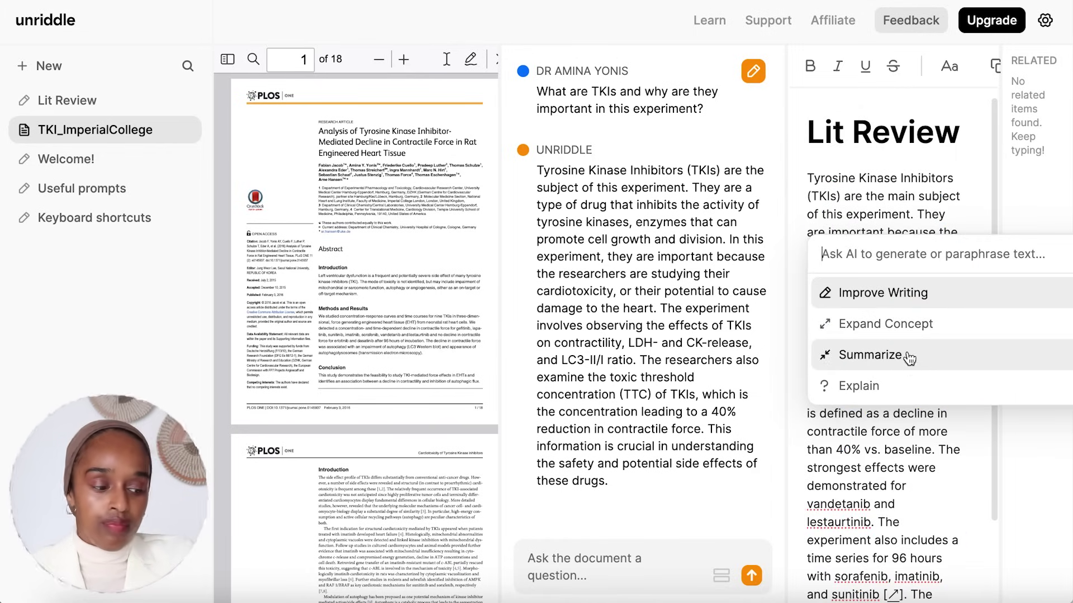
{"action": "left_click", "coordinate": [907, 311]}
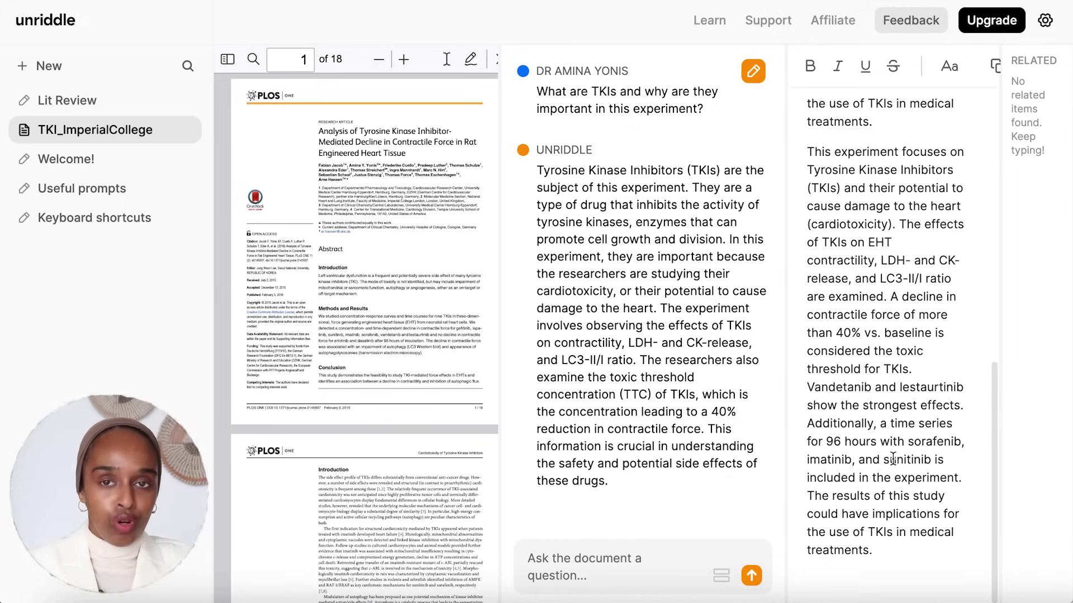
Select the newly improved final paragraph of the Lit Review note
{"action": "triple_click", "coordinate": [865, 387]}
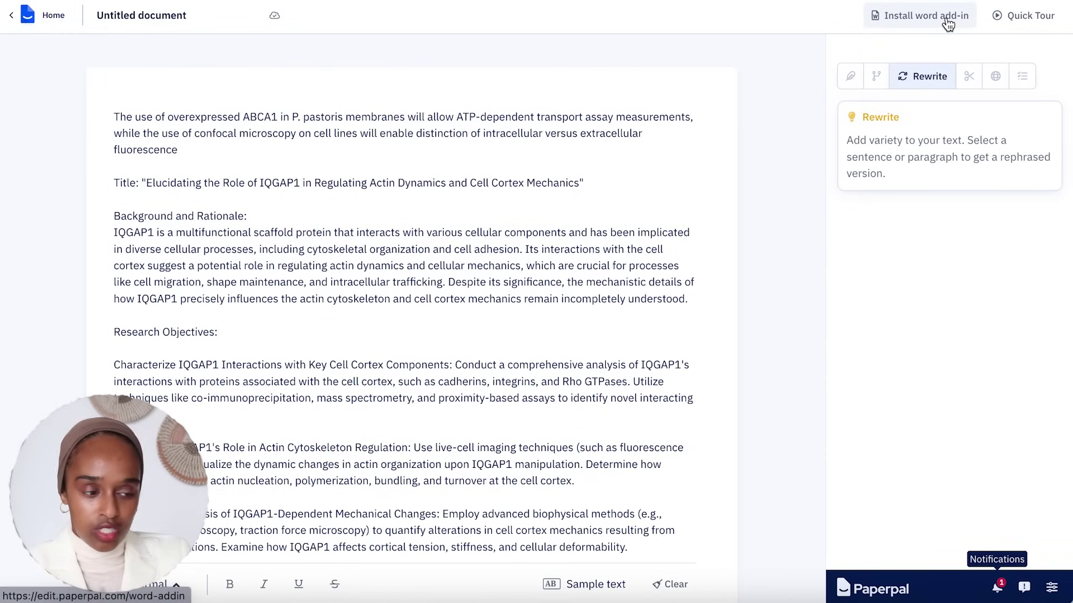
Run Paperpal's language check and preview the redundancy fix removing 'precisely'
{"action": "left_click", "coordinate": [850, 76]}
{"action": "scroll", "coordinate": [478, 170], "scroll_direction": "down", "scroll_amount": 6}
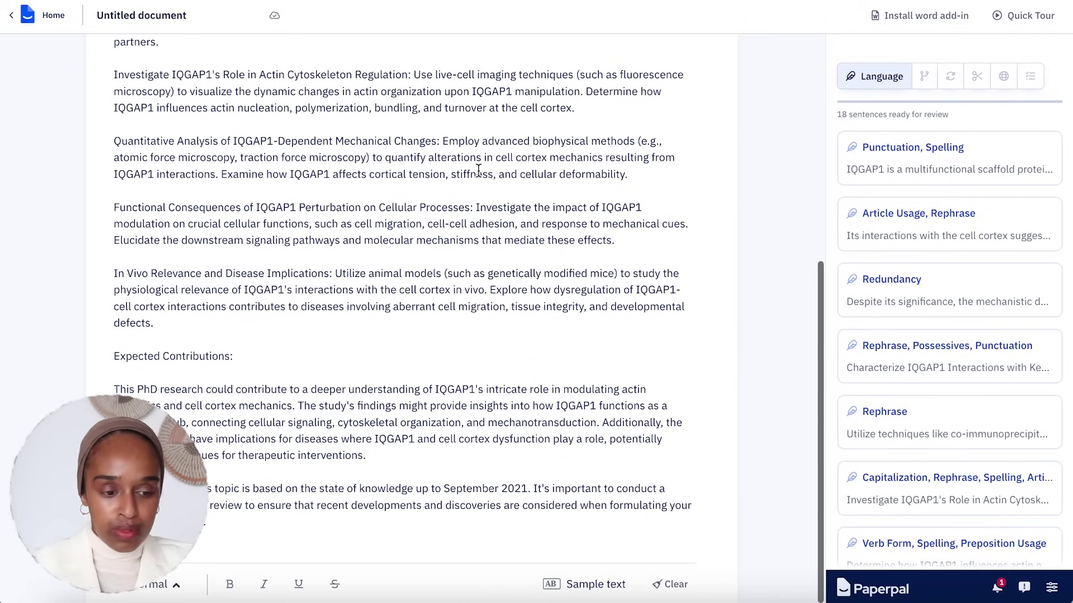
{"action": "scroll", "coordinate": [478, 170], "scroll_direction": "up", "scroll_amount": 7}
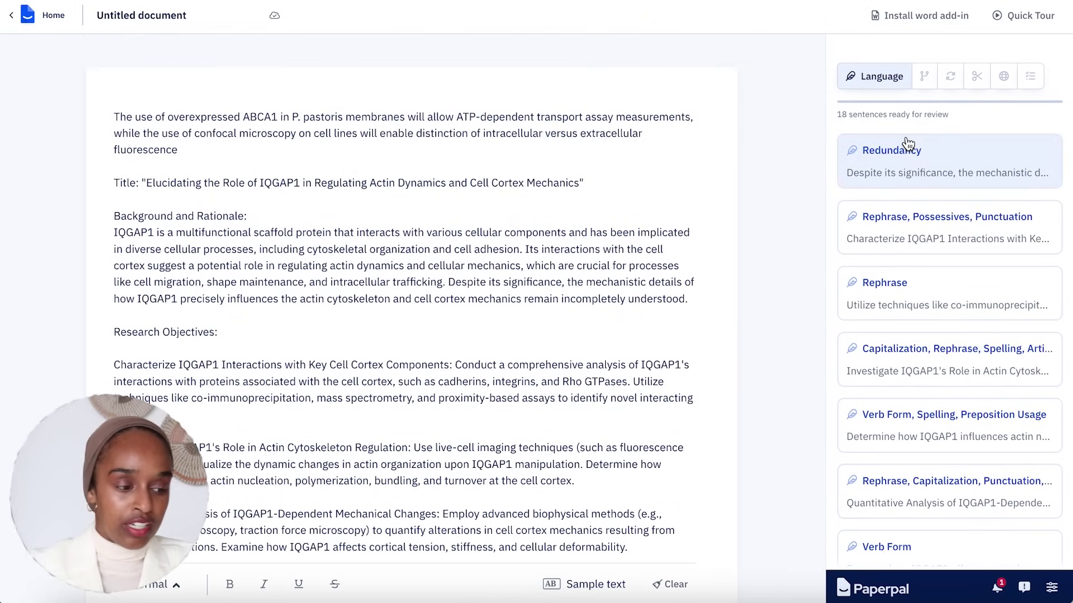
{"action": "left_click", "coordinate": [942, 172]}
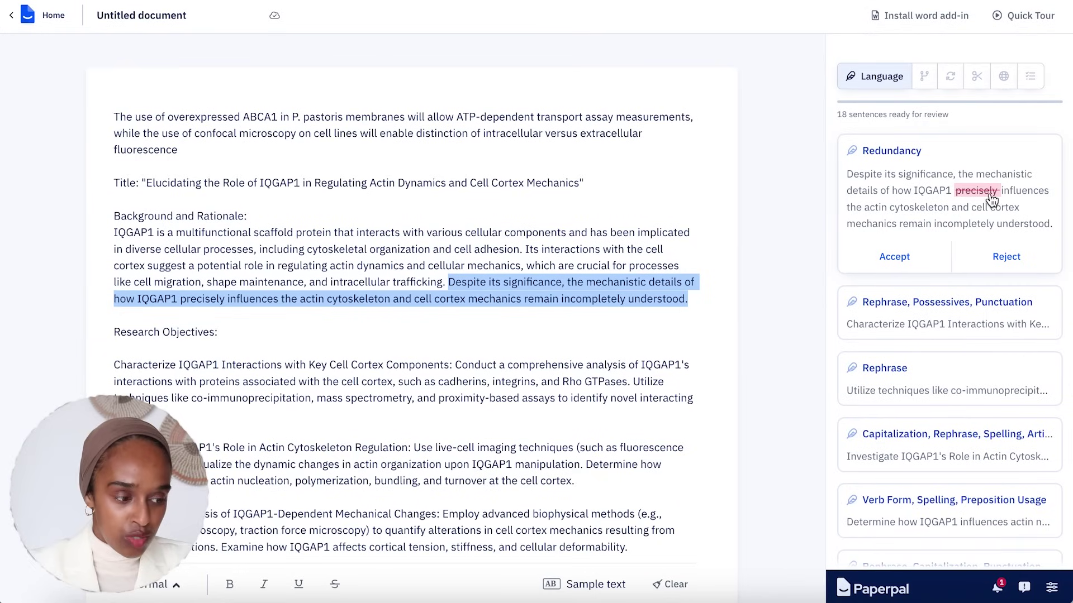
{"action": "mouse_move", "coordinate": [984, 192]}
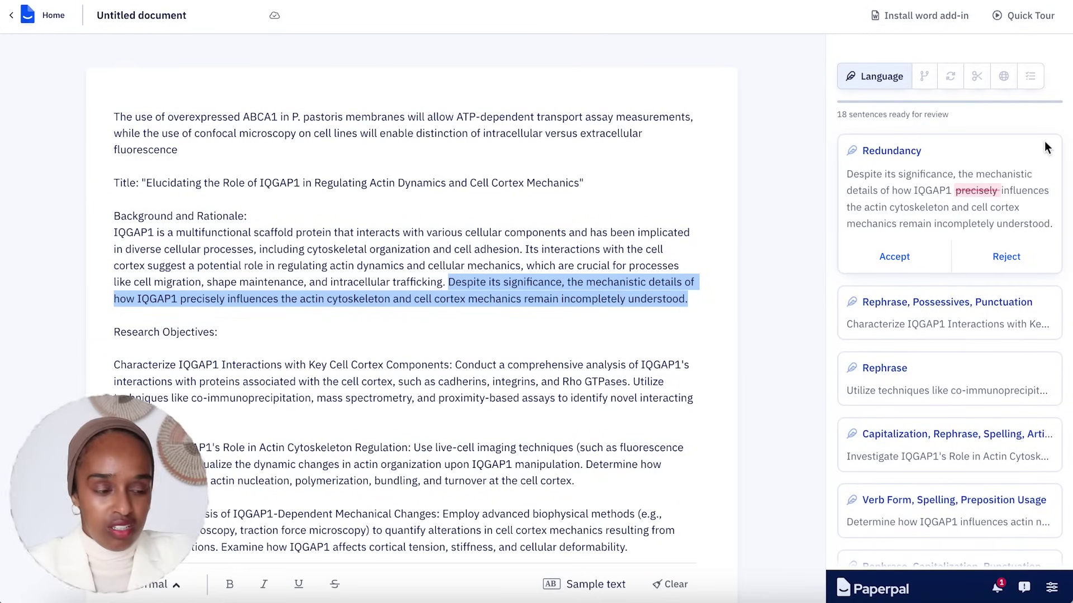
{"action": "left_click", "coordinate": [888, 258]}
Preview the rephrasing, verb-form and punctuation suggestions for the other flagged sentences
{"action": "left_click", "coordinate": [939, 167]}
{"action": "scroll", "coordinate": [951, 205], "scroll_direction": "down", "scroll_amount": 3}
{"action": "left_click", "coordinate": [945, 232]}
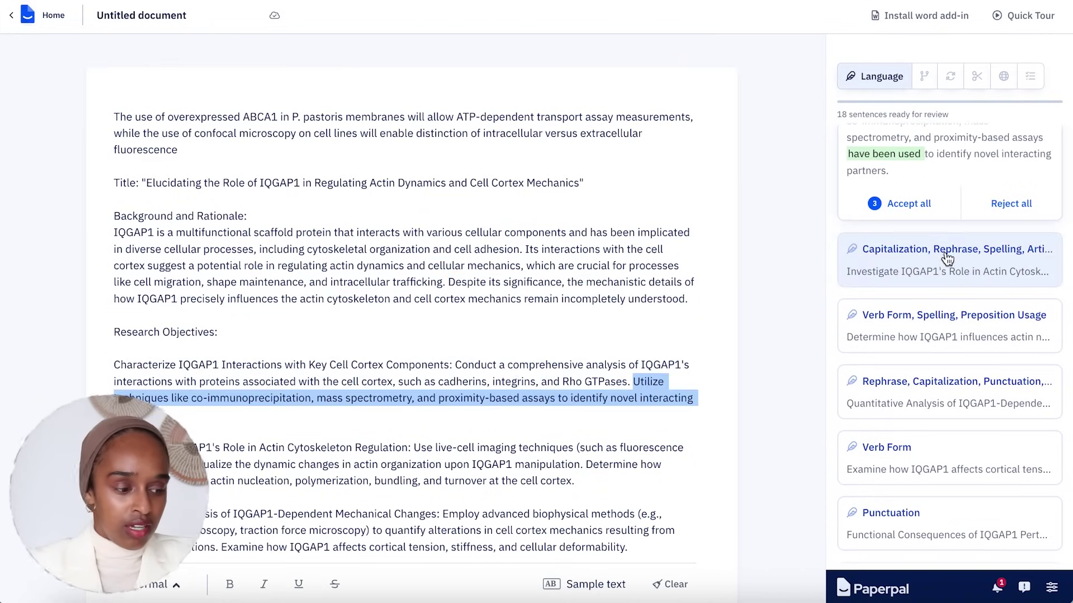
{"action": "left_click", "coordinate": [946, 256]}
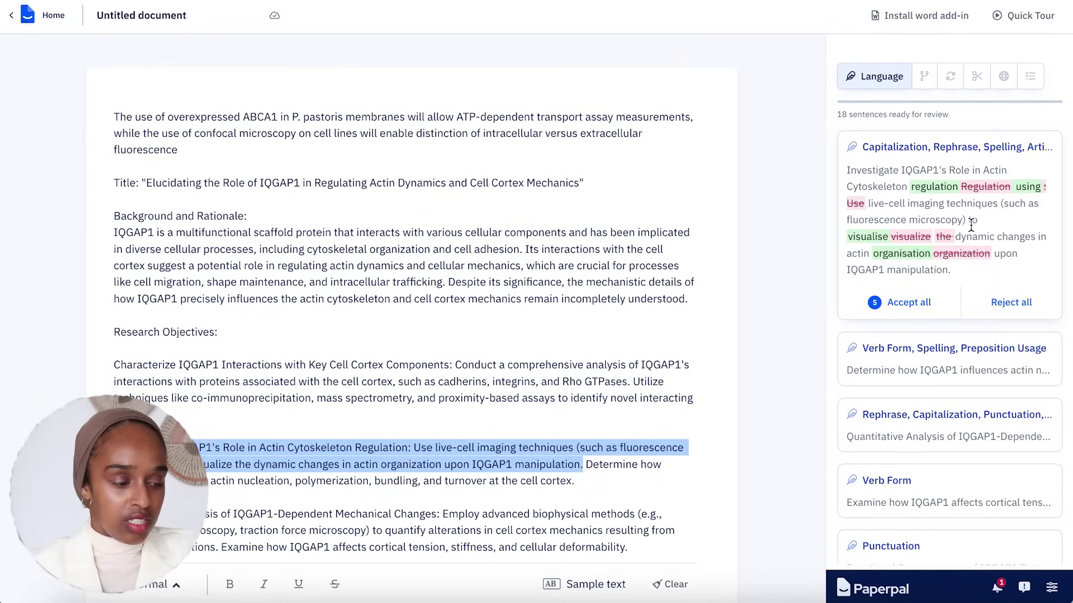
{"action": "scroll", "coordinate": [947, 258], "scroll_direction": "down", "scroll_amount": 3}
{"action": "left_click", "coordinate": [918, 343]}
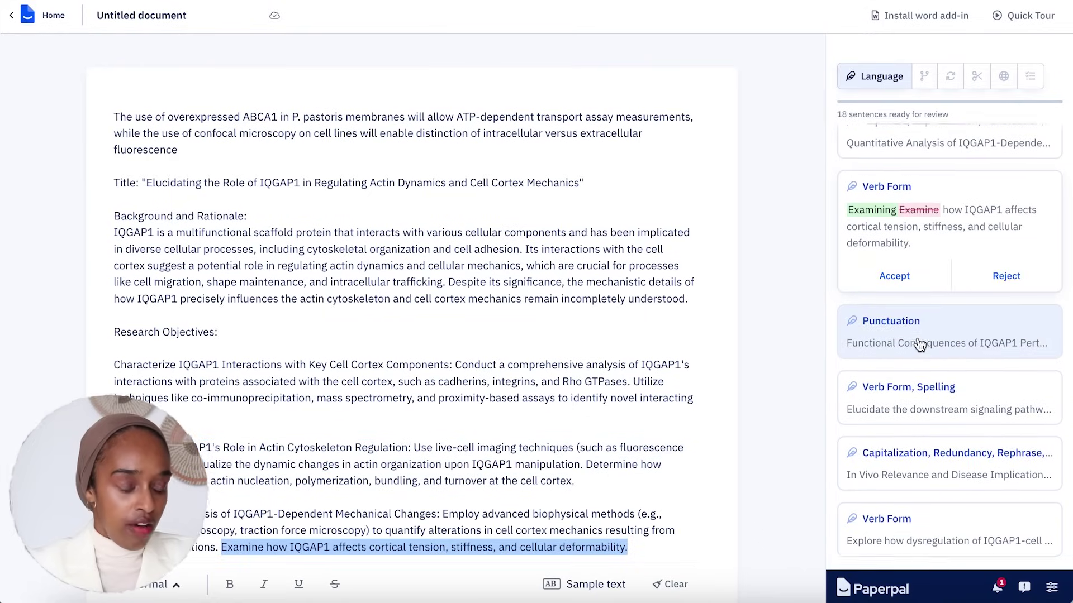
{"action": "left_click", "coordinate": [922, 317]}
{"action": "scroll", "coordinate": [947, 257], "scroll_direction": "up", "scroll_amount": 5}
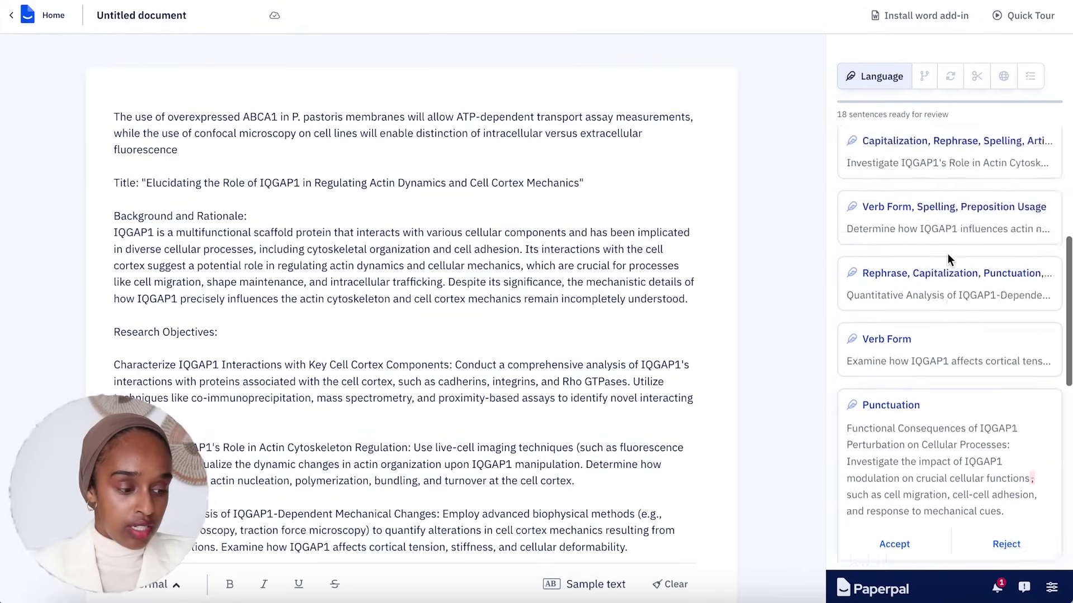
Look up synonyms for 'implicated', getting involved, indicated and exposed
{"action": "left_click", "coordinate": [931, 84]}
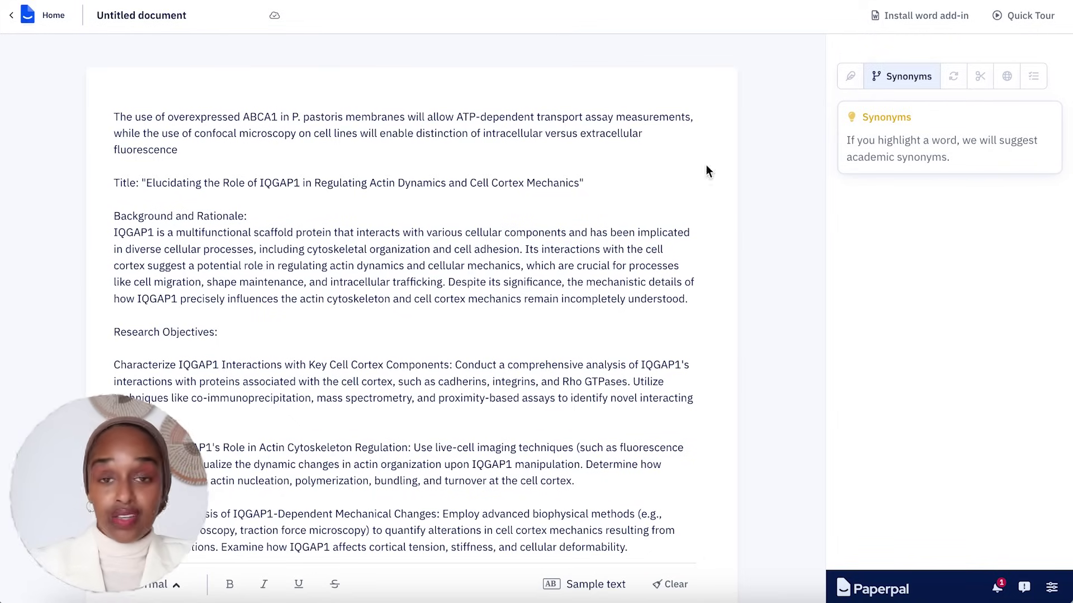
{"action": "double_click", "coordinate": [653, 236]}
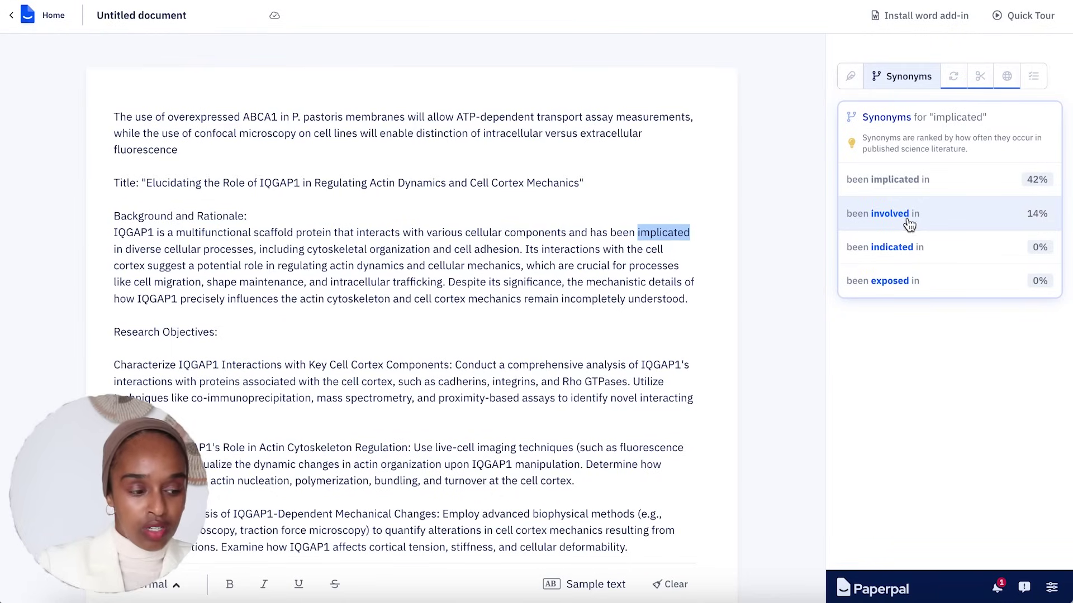
Select the whole Background and Rationale paragraph in Rewrite mode to get a rephrased version
{"action": "left_click", "coordinate": [951, 77]}
{"action": "left_click", "coordinate": [639, 321]}
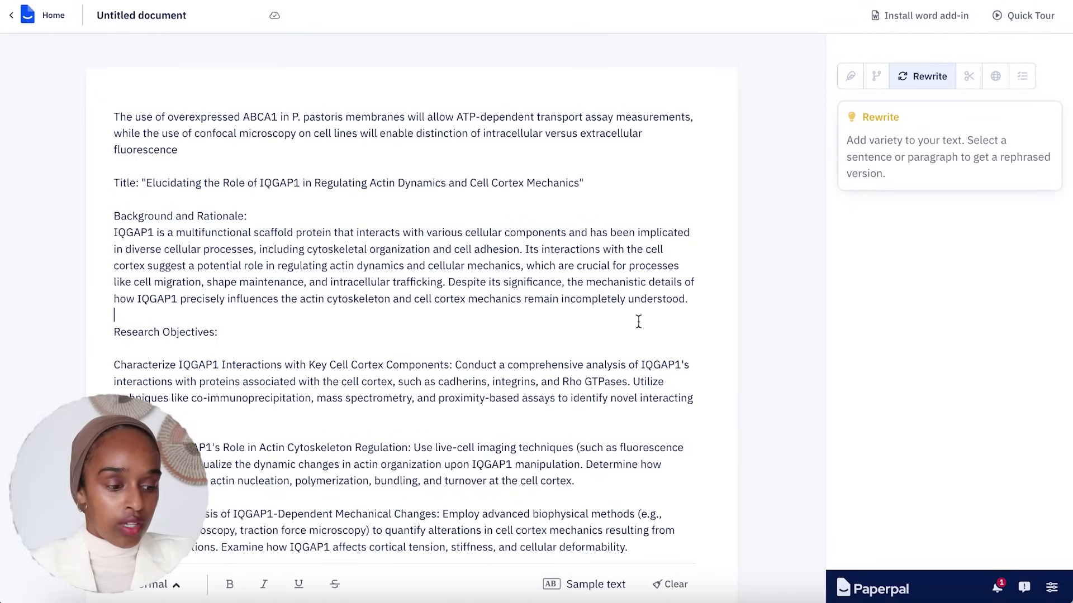
{"action": "double_click", "coordinate": [395, 267]}
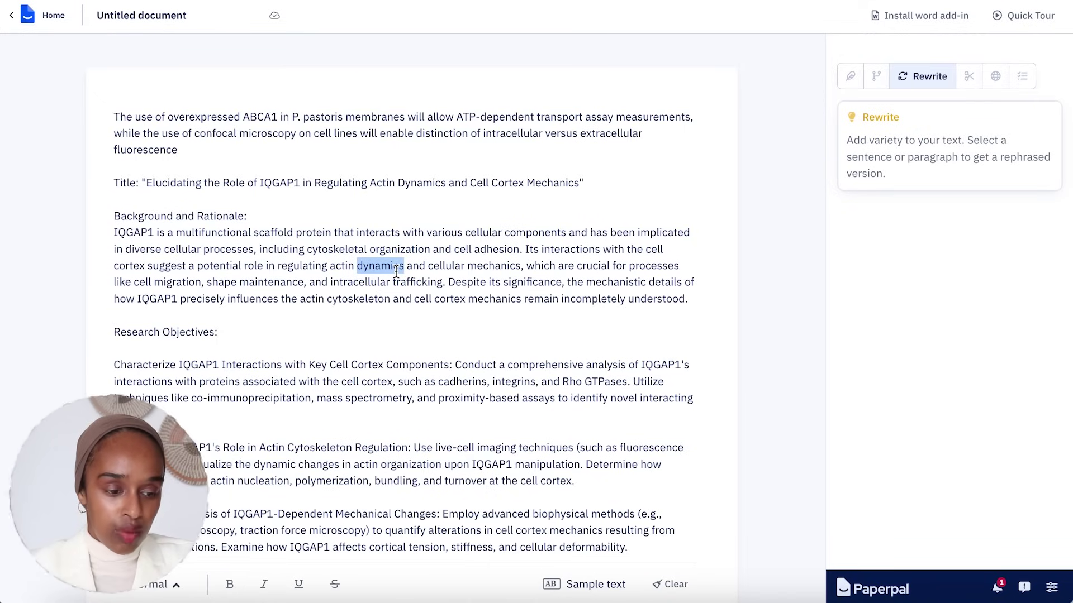
{"action": "left_click_drag", "start_coordinate": [111, 234], "coordinate": [663, 308]}
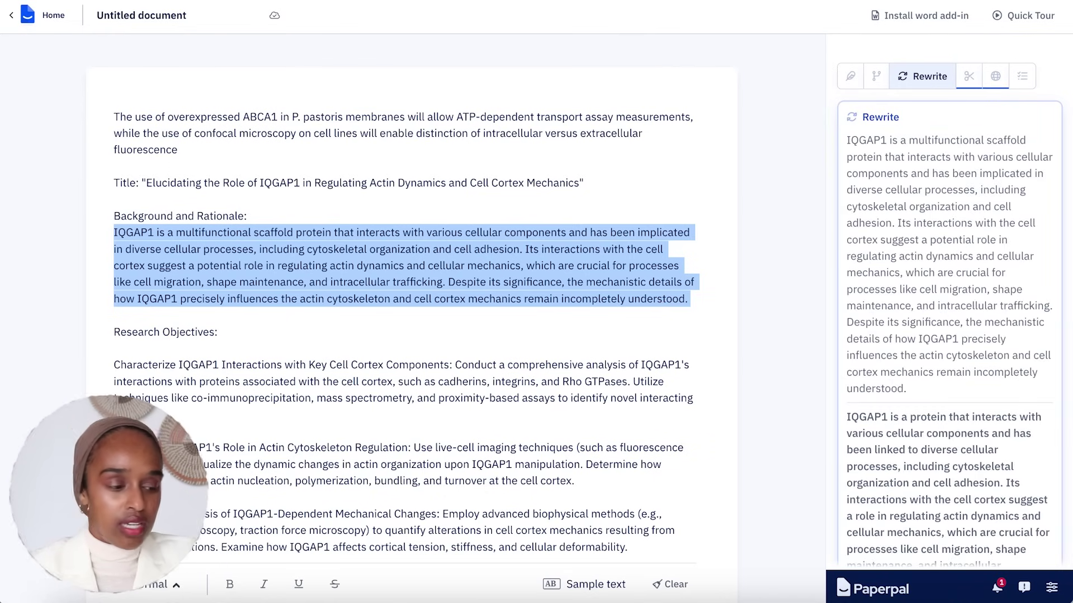
{"action": "scroll", "coordinate": [965, 448], "scroll_direction": "down", "scroll_amount": 2}
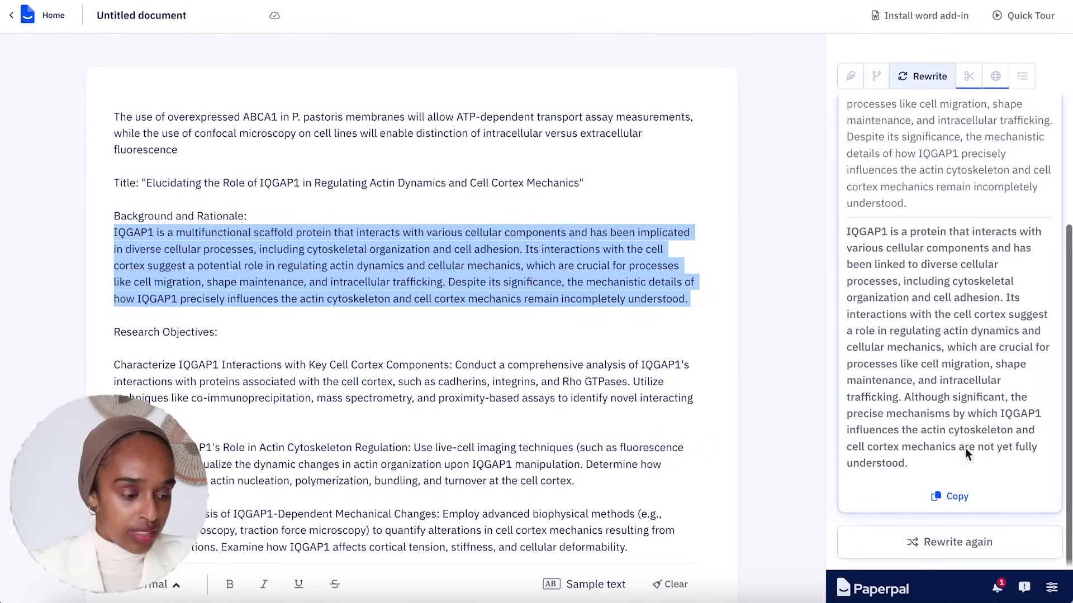
Try trimming the paragraph to a 50-word target
{"action": "left_click", "coordinate": [968, 77]}
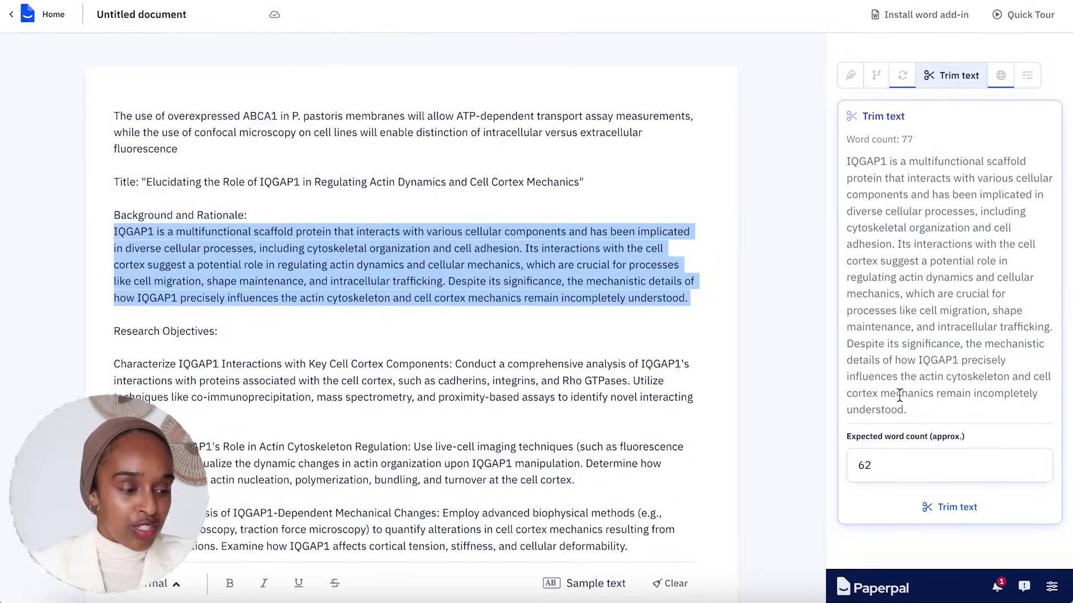
{"action": "double_click", "coordinate": [886, 464]}
{"action": "type", "text": "50"}
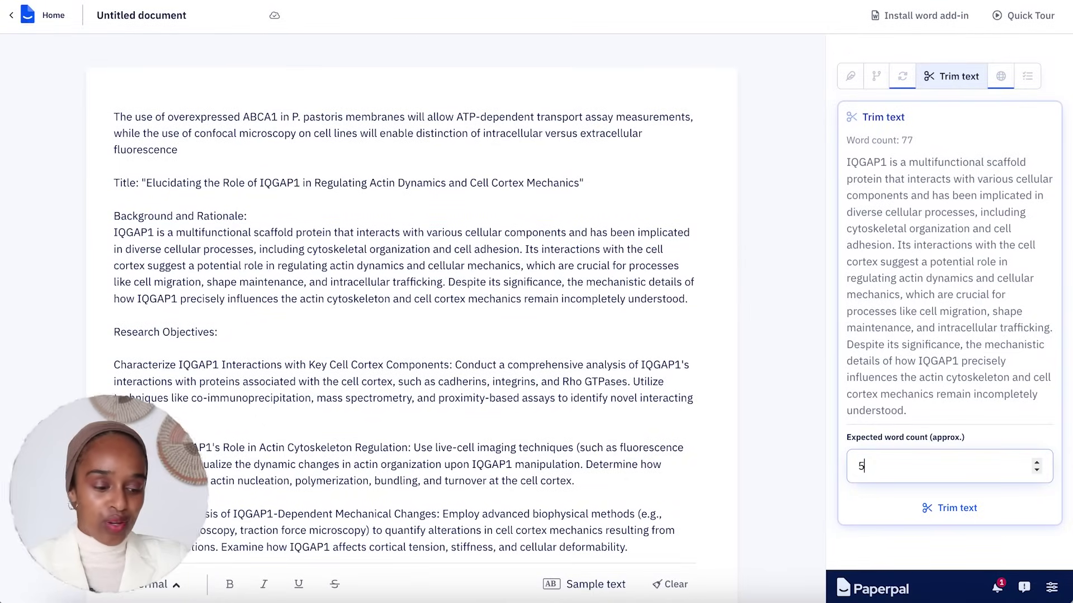
{"action": "left_click", "coordinate": [957, 509]}
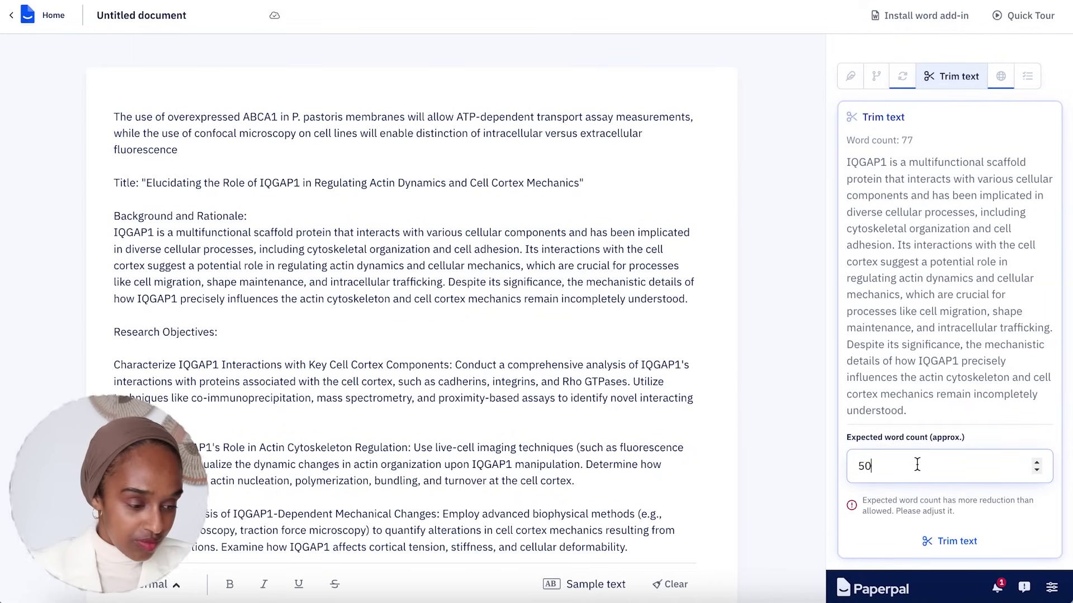
Retry the trim with a 60-word target after 50 is rejected
{"action": "double_click", "coordinate": [916, 465]}
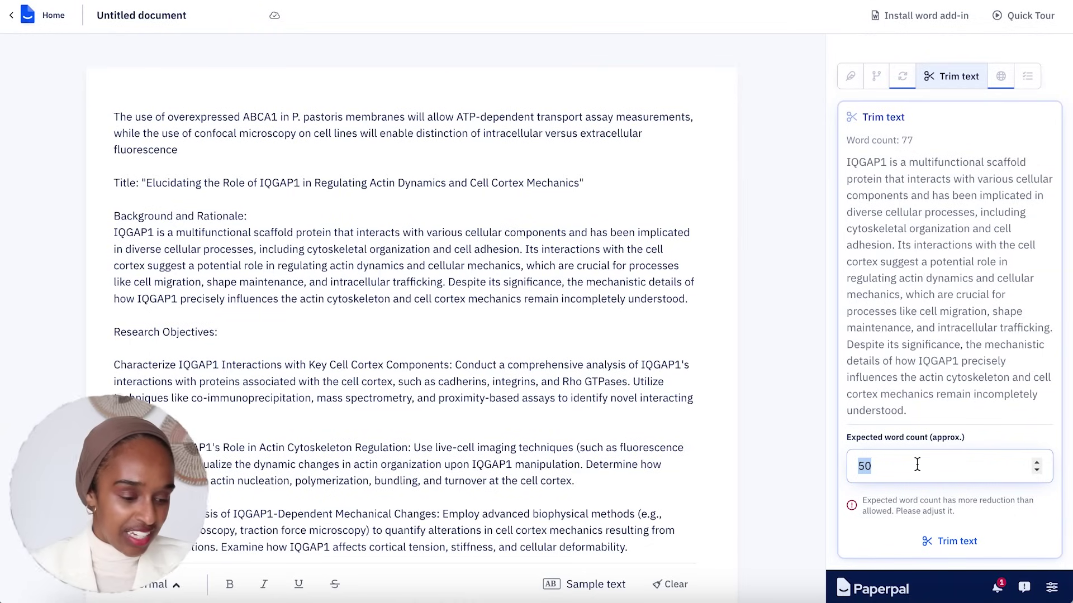
{"action": "type", "text": "6"}
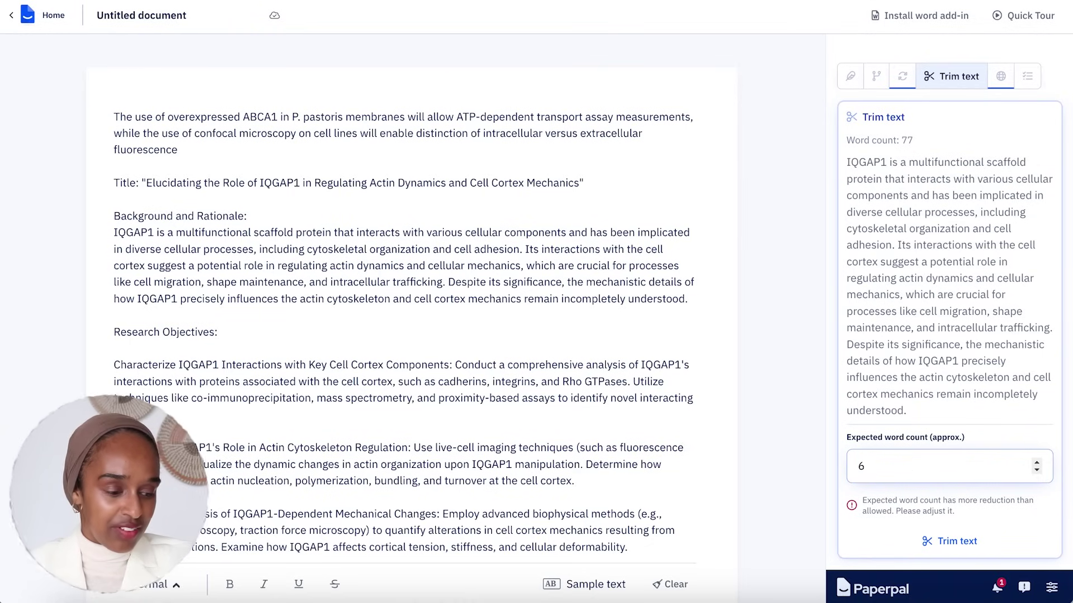
{"action": "type", "text": "0"}
{"action": "key", "text": "Return"}
Scroll to the 58-word trimmed paragraph and select its text
{"action": "scroll", "coordinate": [948, 306], "scroll_direction": "down", "scroll_amount": 2}
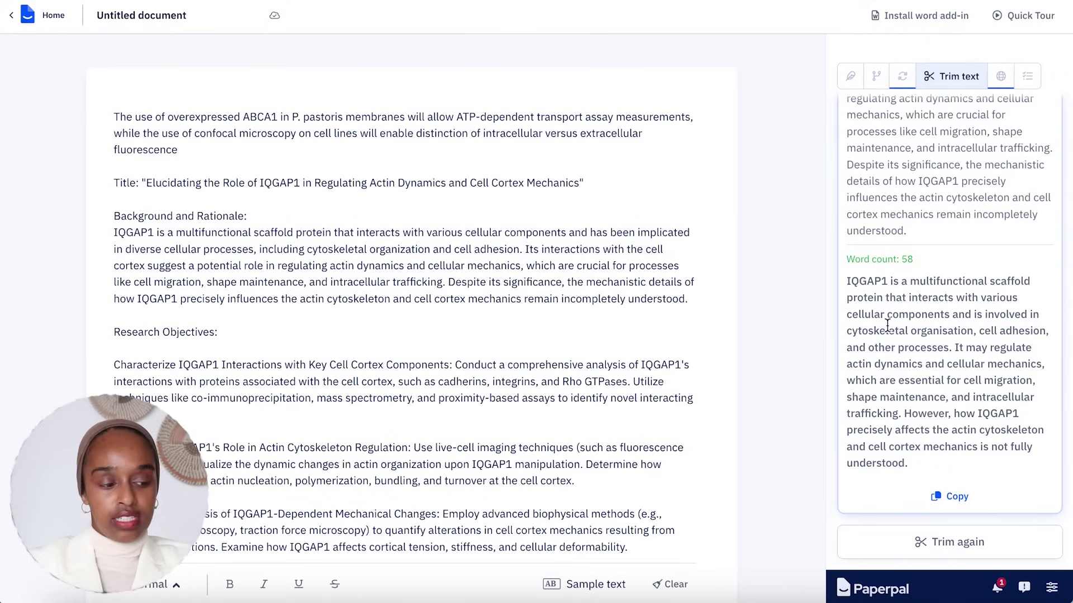
{"action": "scroll", "coordinate": [928, 279], "scroll_direction": "up", "scroll_amount": 5}
{"action": "scroll", "coordinate": [930, 322], "scroll_direction": "down", "scroll_amount": 5}
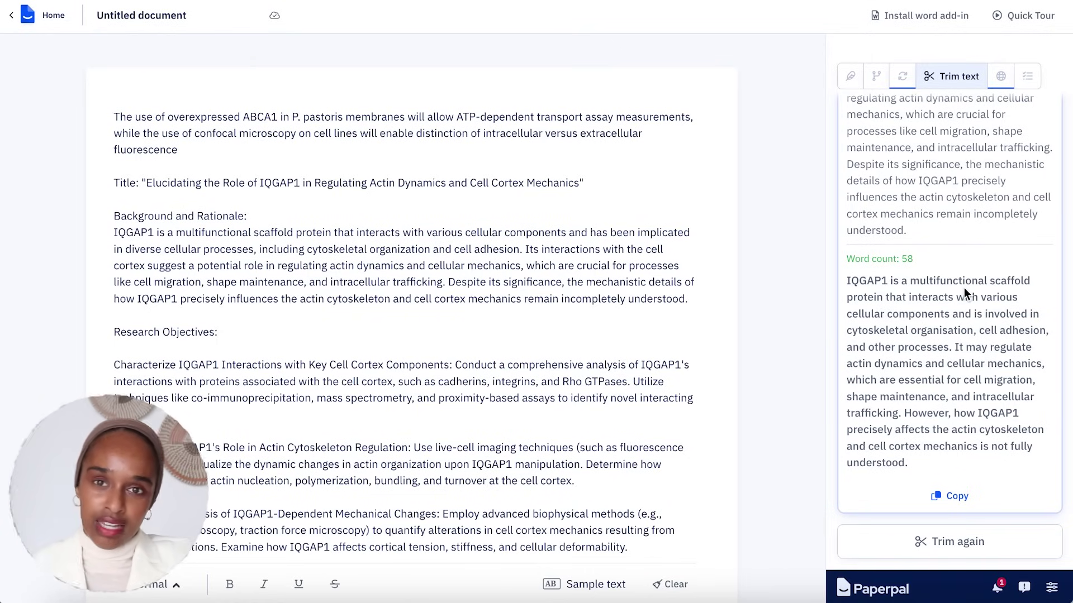
{"action": "triple_click", "coordinate": [950, 363]}
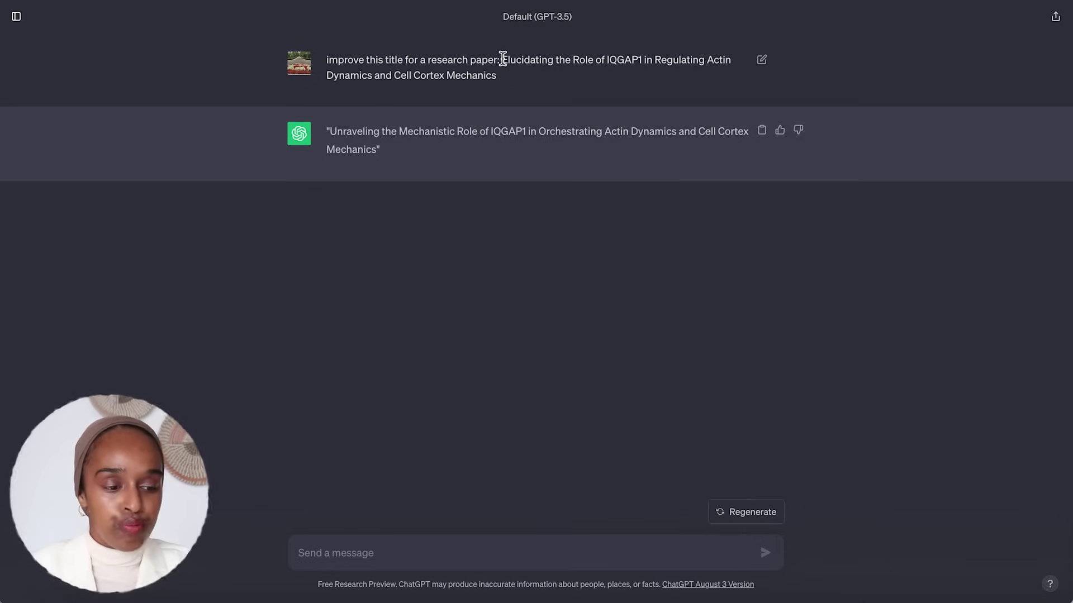
Ask ChatGPT 'can you suggest 5 more title' for the IQGAP1 paper
{"action": "left_click_drag", "start_coordinate": [501, 59], "coordinate": [518, 78]}
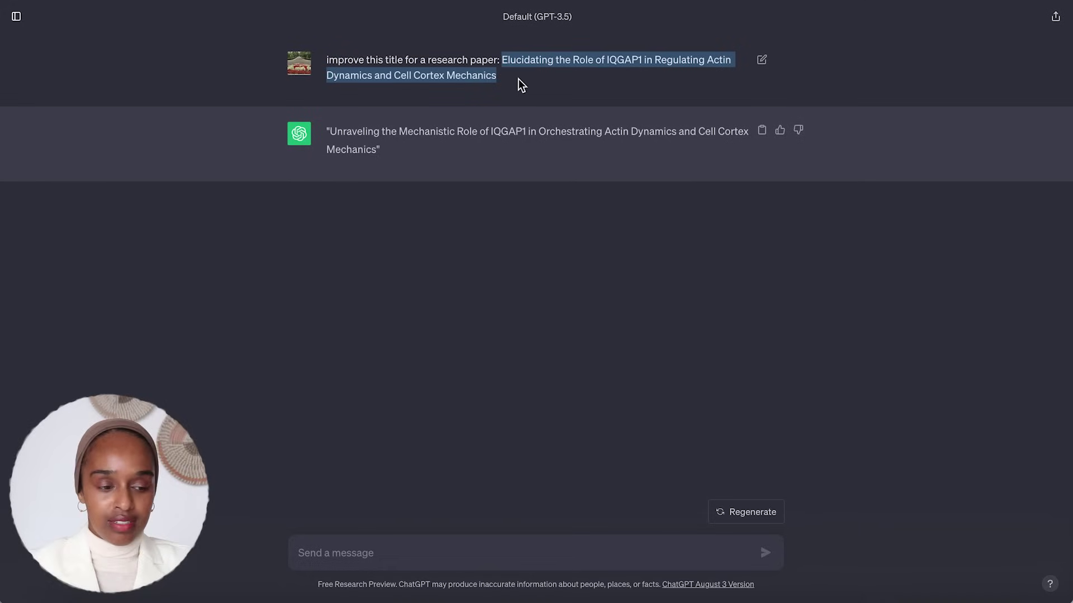
{"action": "left_click", "coordinate": [476, 136]}
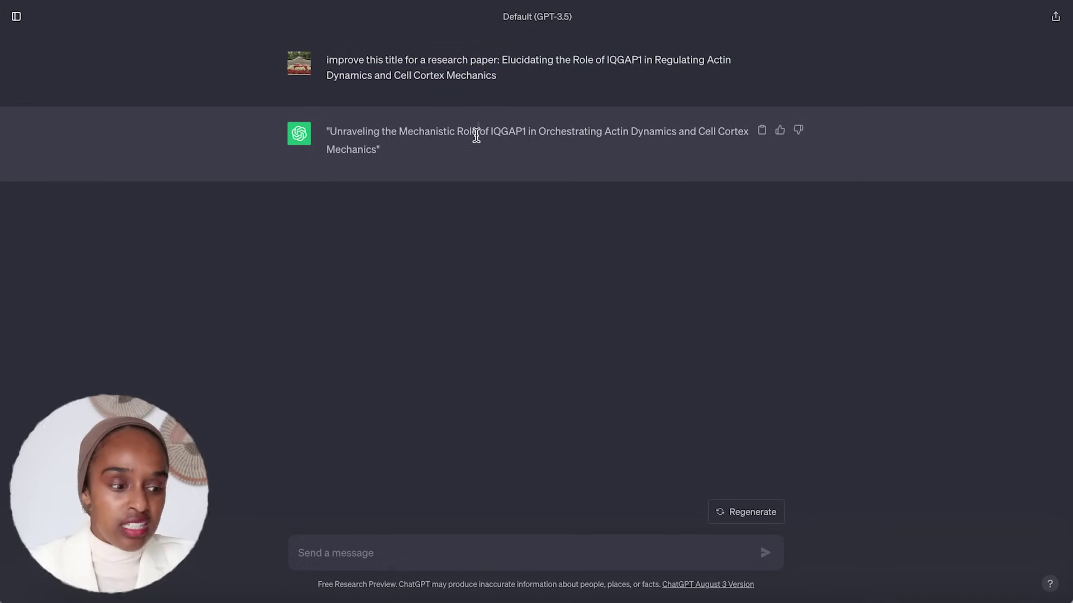
{"action": "left_click", "coordinate": [541, 561]}
{"action": "type", "text": "can you sug"}
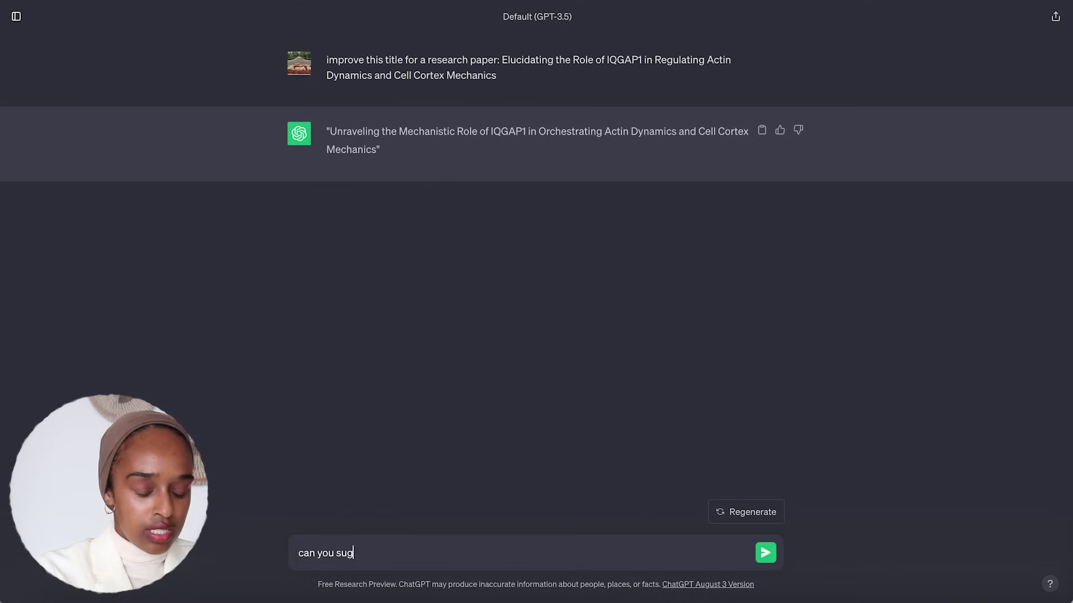
{"action": "type", "text": "gest 5 more"}
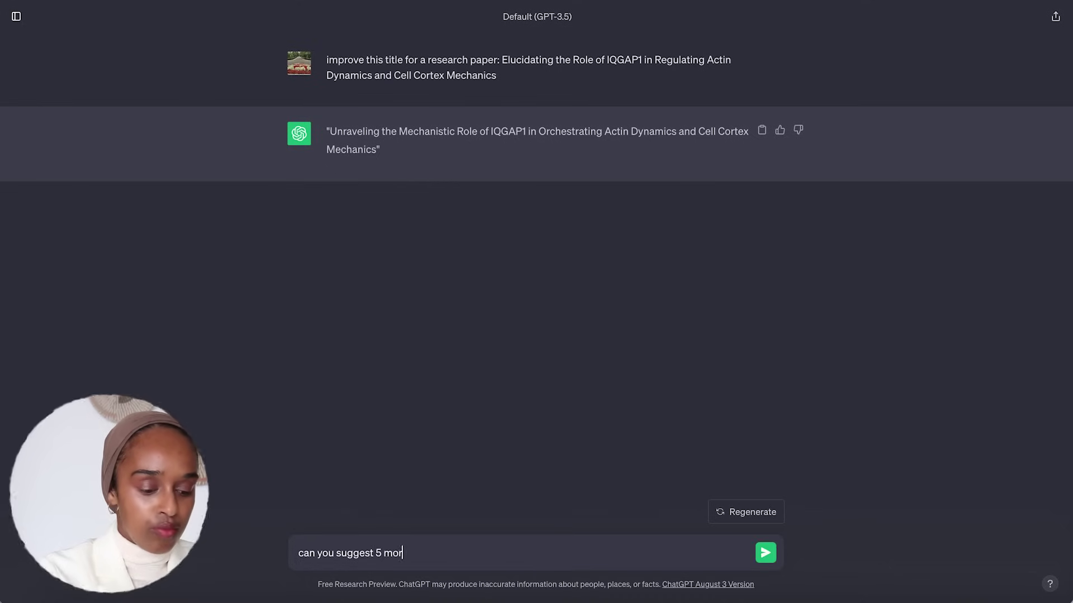
{"action": "type", "text": " title"}
{"action": "key", "text": "Return"}
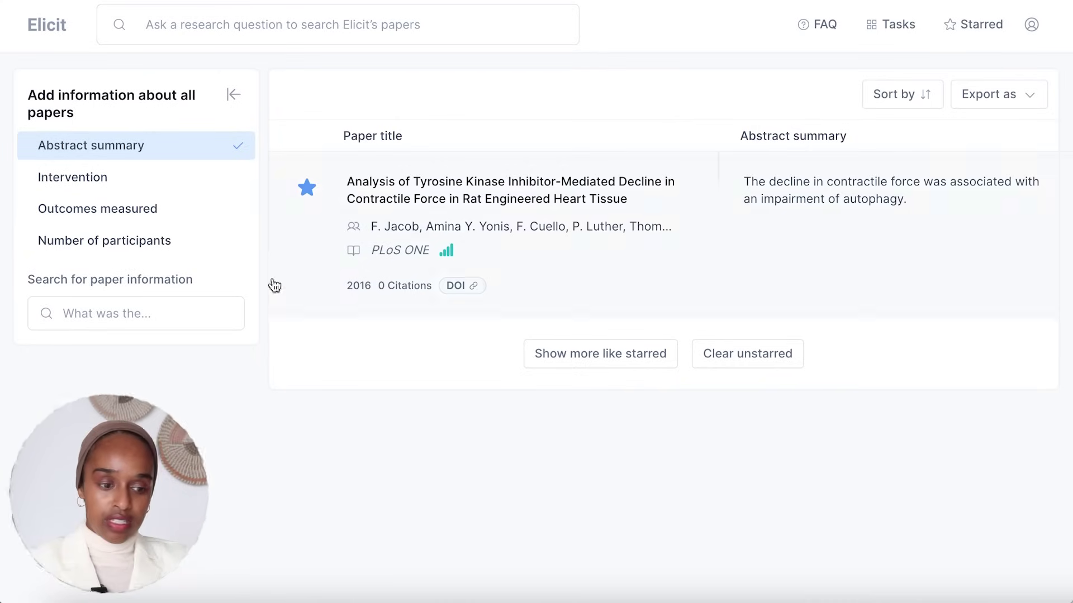
Add Intervention, Outcomes measured and Number of participants columns to the Elicit paper table
{"action": "left_click", "coordinate": [196, 179]}
{"action": "left_click", "coordinate": [187, 217]}
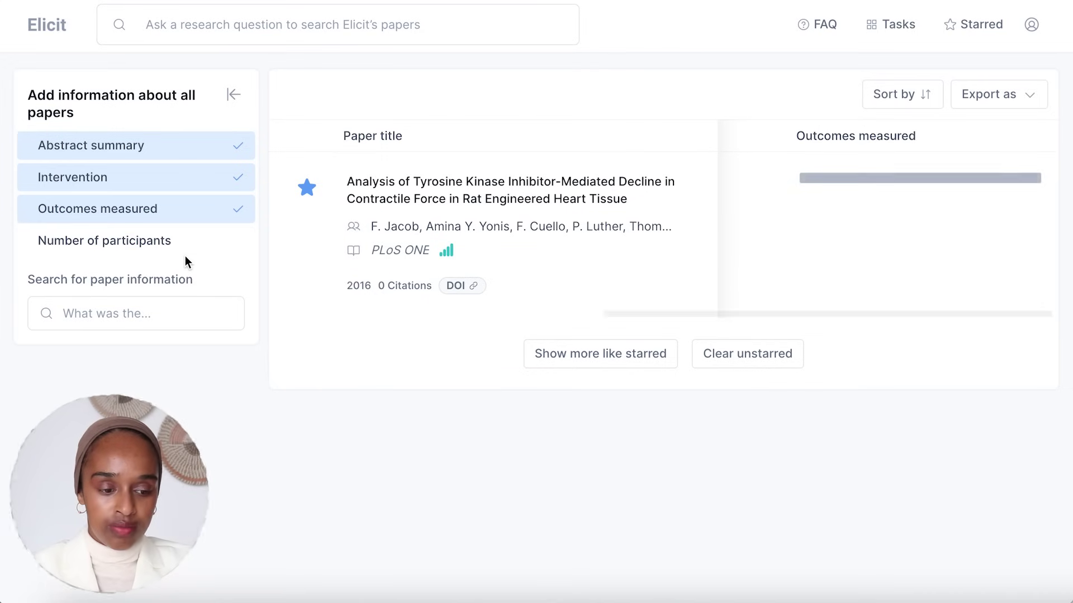
{"action": "left_click", "coordinate": [183, 252]}
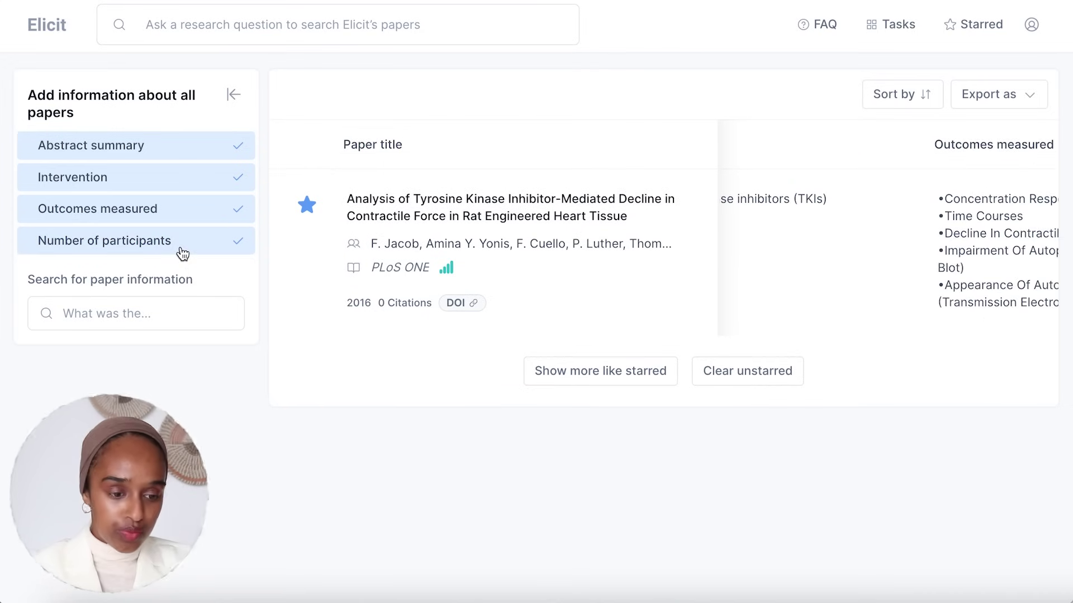
Review the new columns, then open the starred TKI heart-tissue paper's detail page
{"action": "scroll", "coordinate": [800, 261], "scroll_direction": "left", "scroll_amount": 5}
{"action": "scroll", "coordinate": [825, 278], "scroll_direction": "right", "scroll_amount": 5}
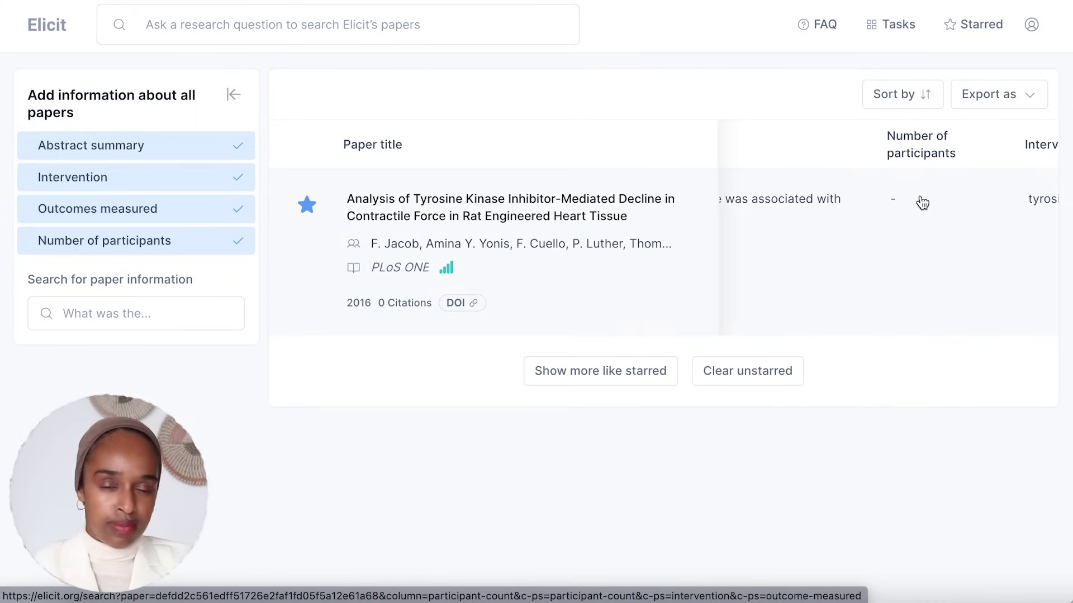
{"action": "scroll", "coordinate": [921, 203], "scroll_direction": "right", "scroll_amount": 5}
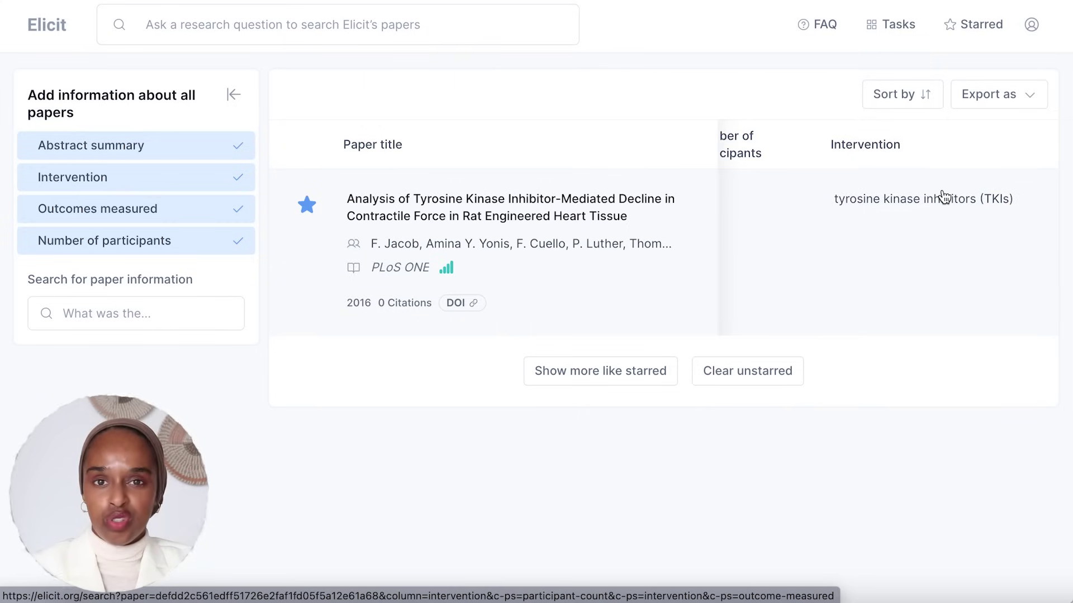
{"action": "scroll", "coordinate": [944, 197], "scroll_direction": "right", "scroll_amount": 3}
{"action": "scroll", "coordinate": [918, 210], "scroll_direction": "right", "scroll_amount": 5}
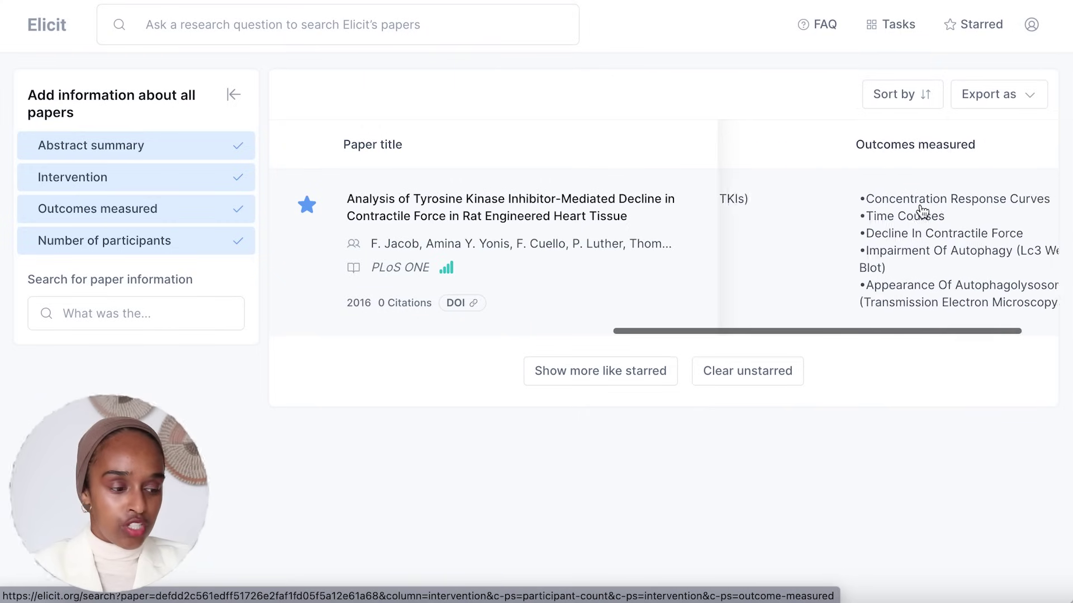
{"action": "left_click", "coordinate": [610, 210]}
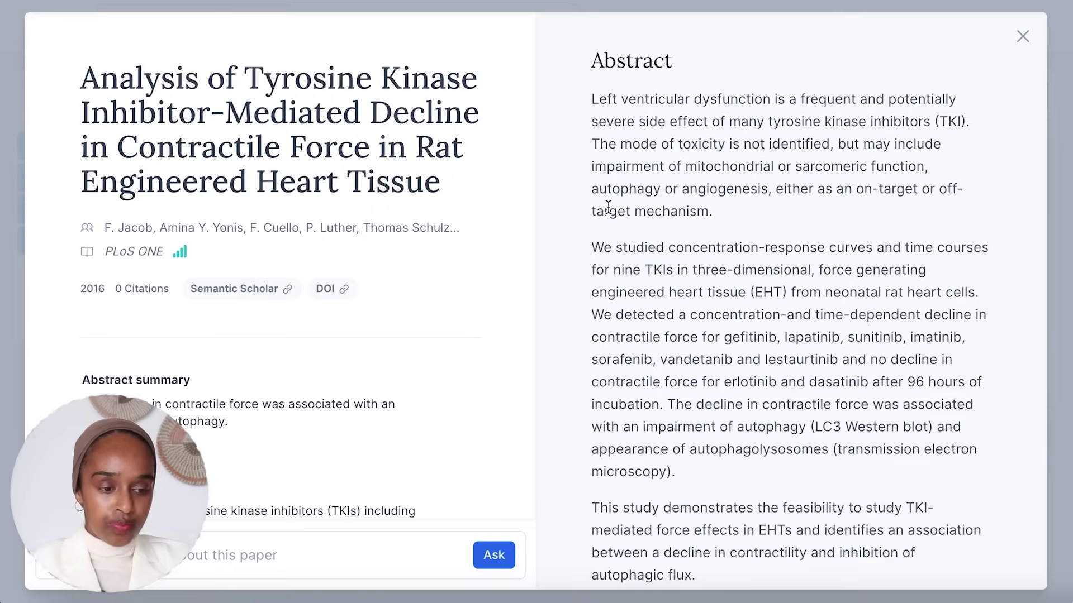
{"action": "scroll", "coordinate": [478, 234], "scroll_direction": "down", "scroll_amount": 3}
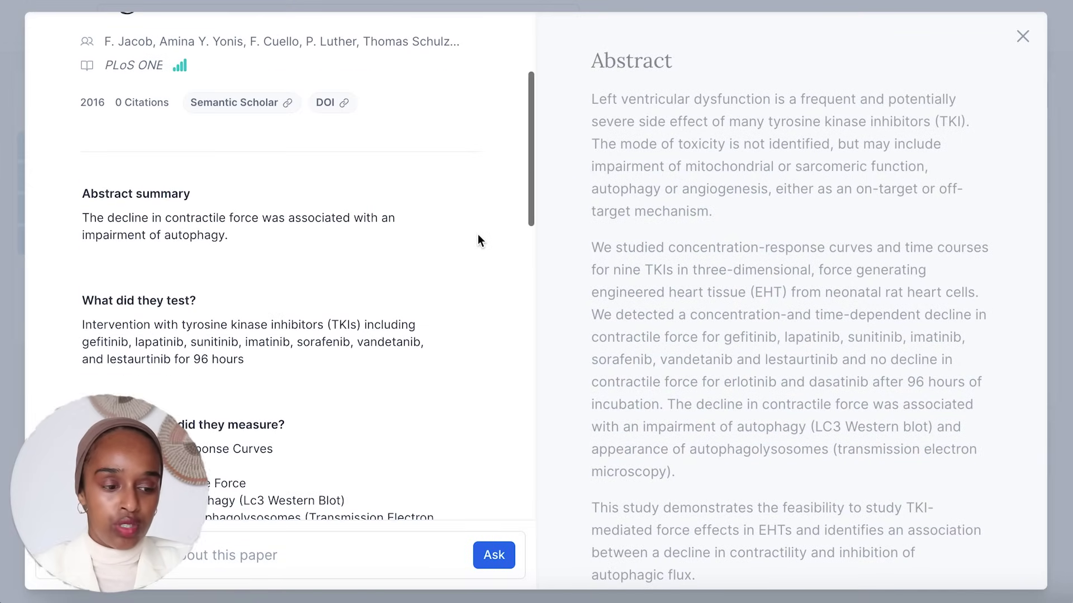
{"action": "scroll", "coordinate": [828, 280], "scroll_direction": "down", "scroll_amount": 2}
{"action": "scroll", "coordinate": [828, 280], "scroll_direction": "down", "scroll_amount": 10}
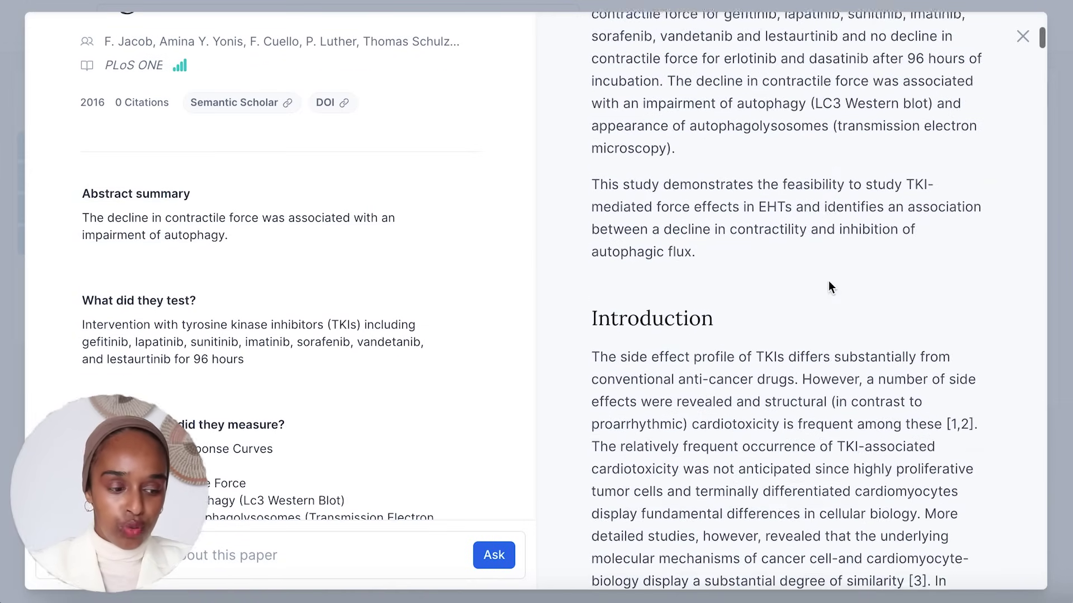
{"action": "scroll", "coordinate": [785, 280], "scroll_direction": "up", "scroll_amount": 15}
{"action": "mouse_move", "coordinate": [251, 273]}
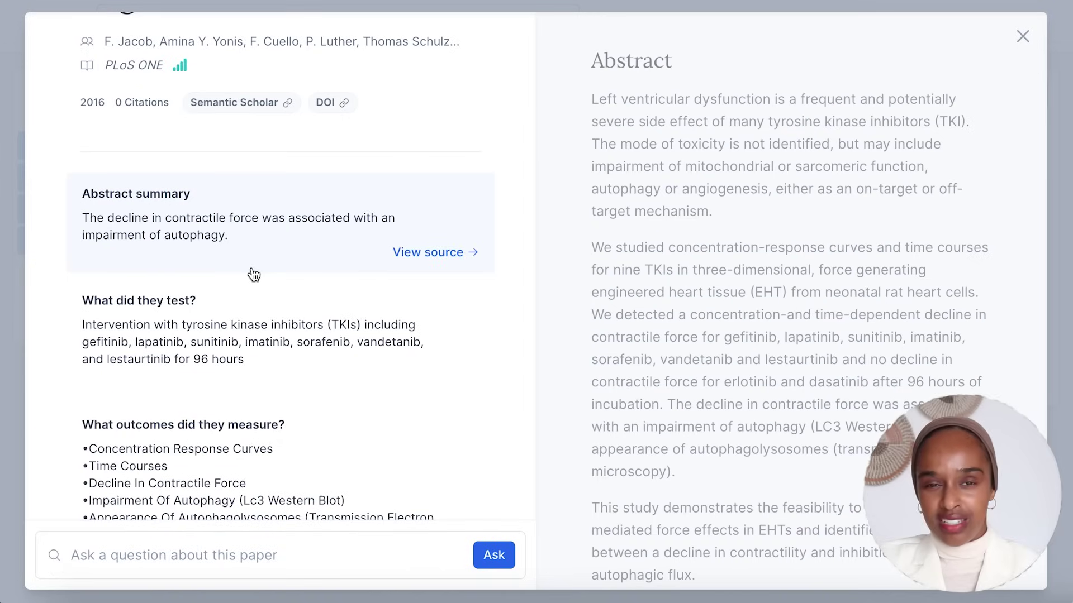
{"action": "scroll", "coordinate": [253, 274], "scroll_direction": "down", "scroll_amount": 1}
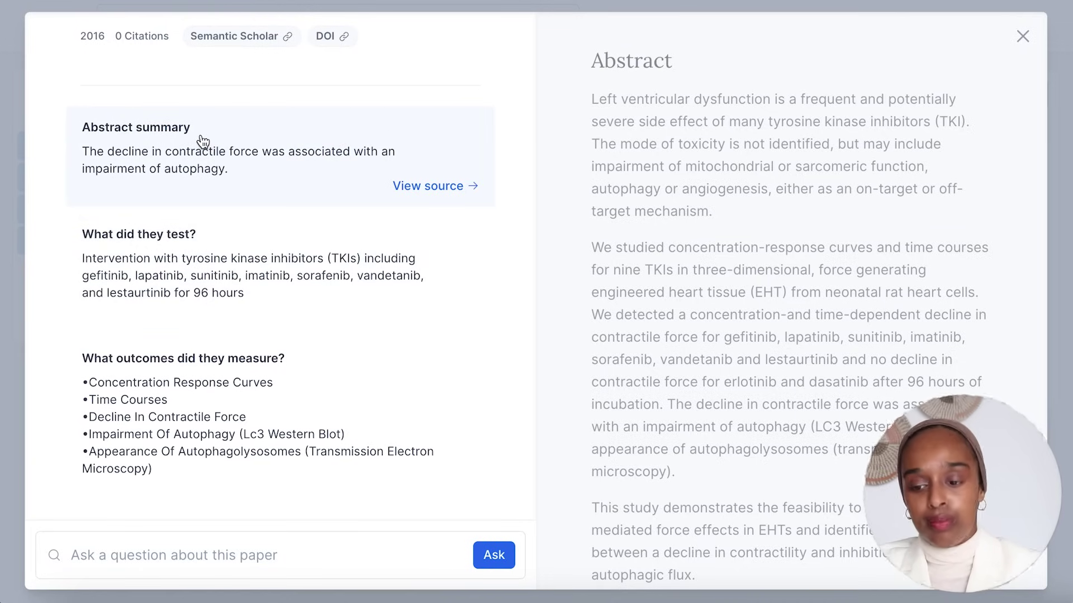
{"action": "scroll", "coordinate": [229, 158], "scroll_direction": "down", "scroll_amount": 2}
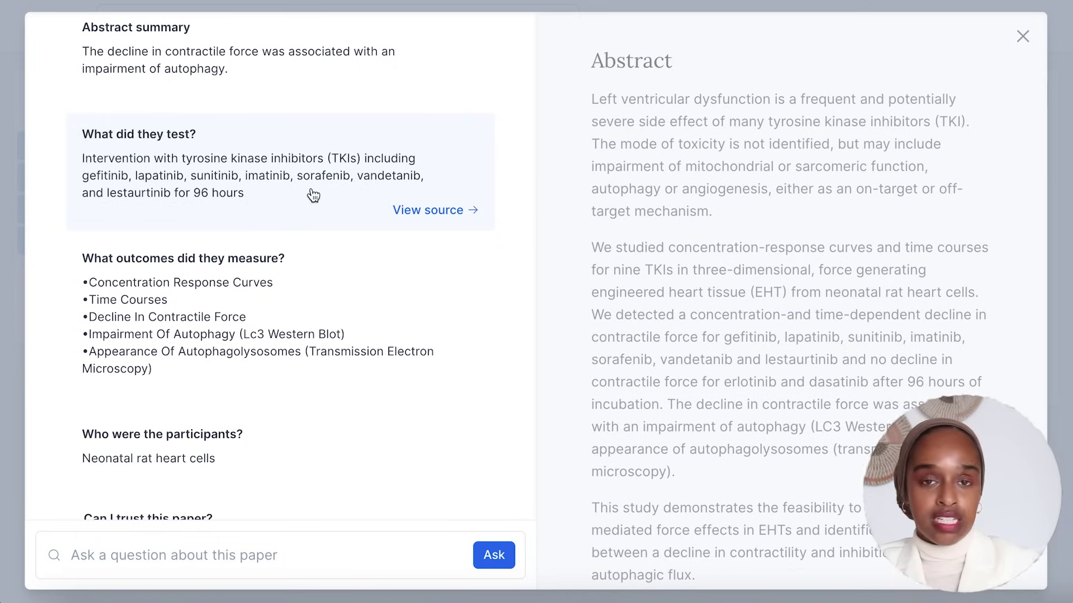
{"action": "scroll", "coordinate": [238, 202], "scroll_direction": "down", "scroll_amount": 2}
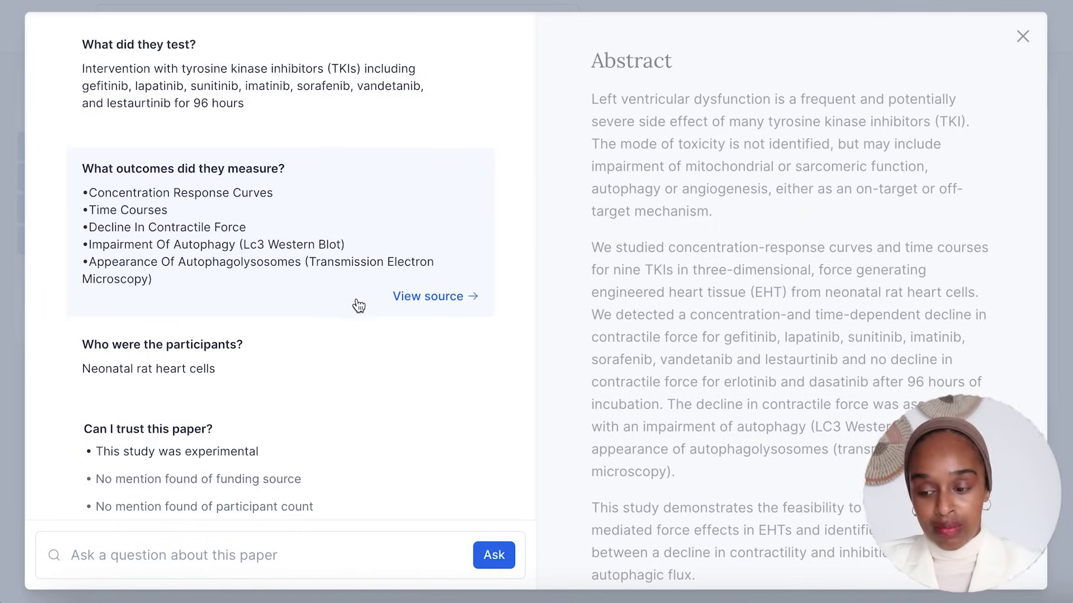
Show the abstract source passages for 'What outcomes did they measure?' and 'Who were the participants?'
{"action": "left_click", "coordinate": [419, 297]}
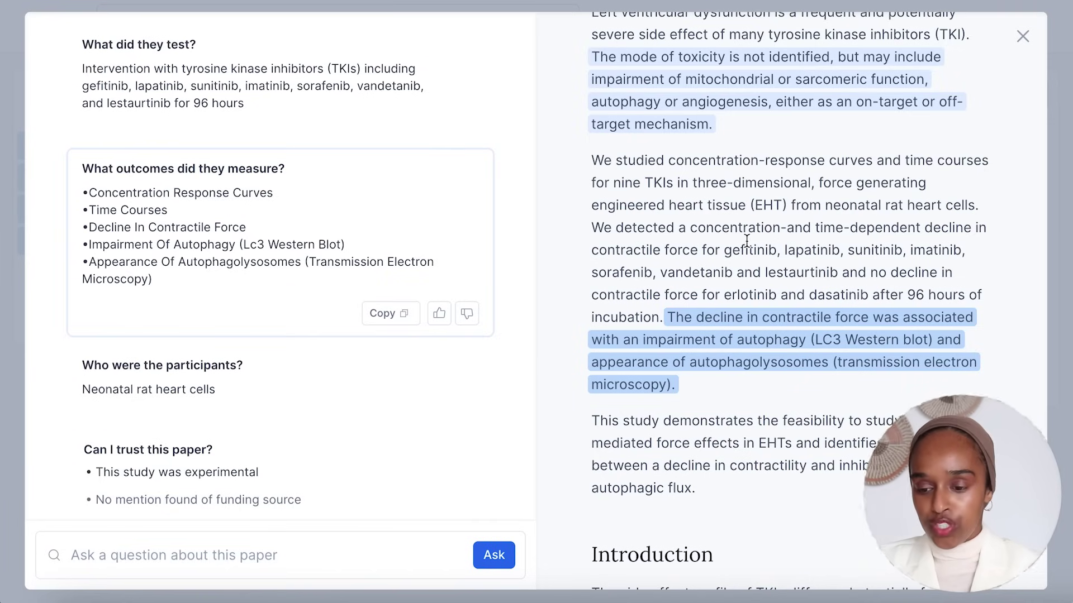
{"action": "scroll", "coordinate": [345, 310], "scroll_direction": "down", "scroll_amount": 4}
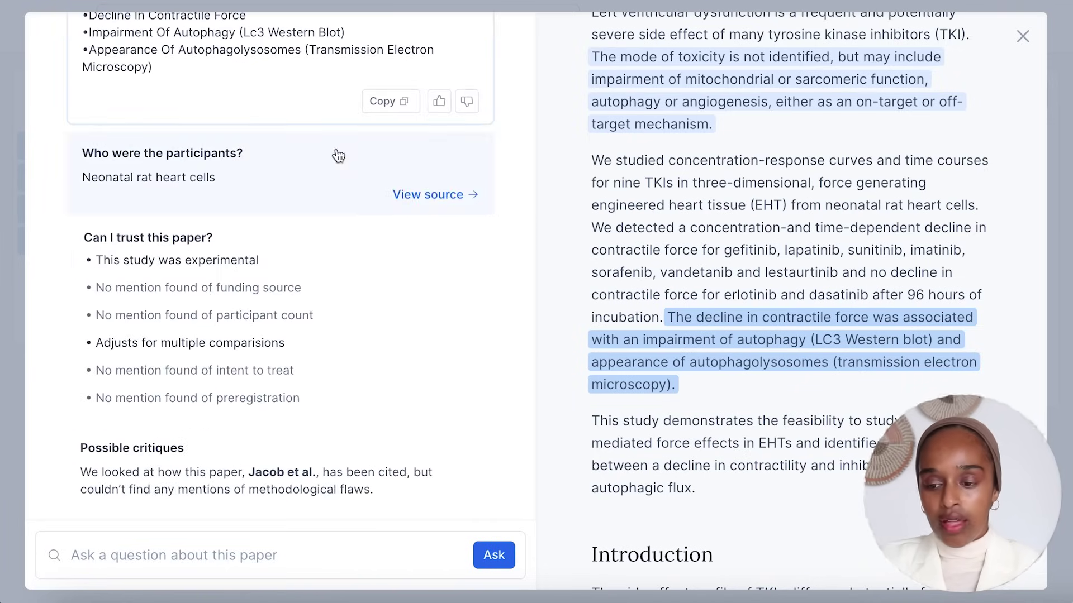
{"action": "left_click", "coordinate": [338, 156]}
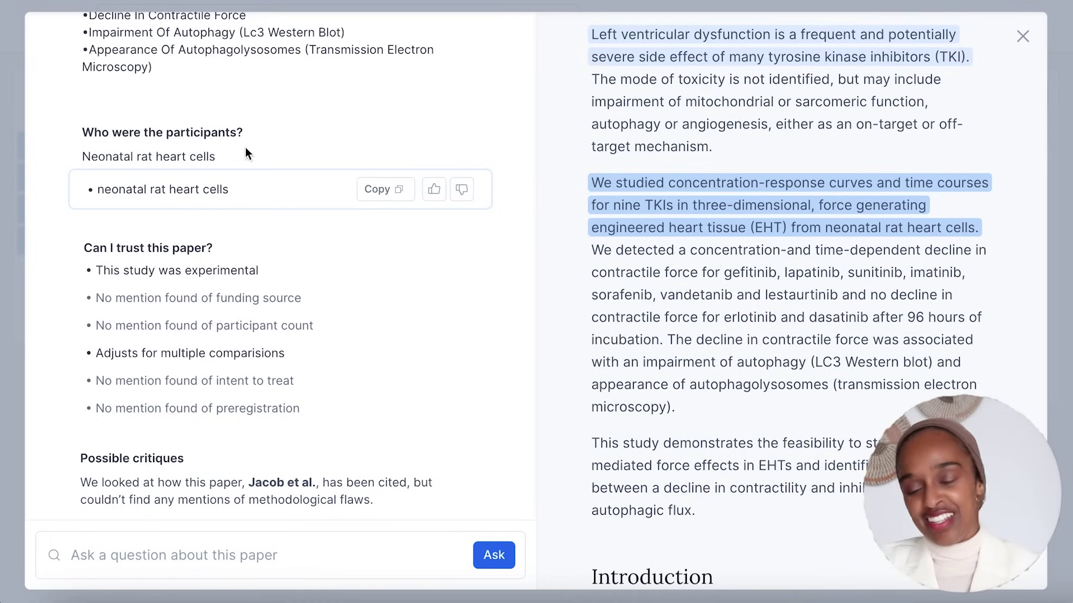